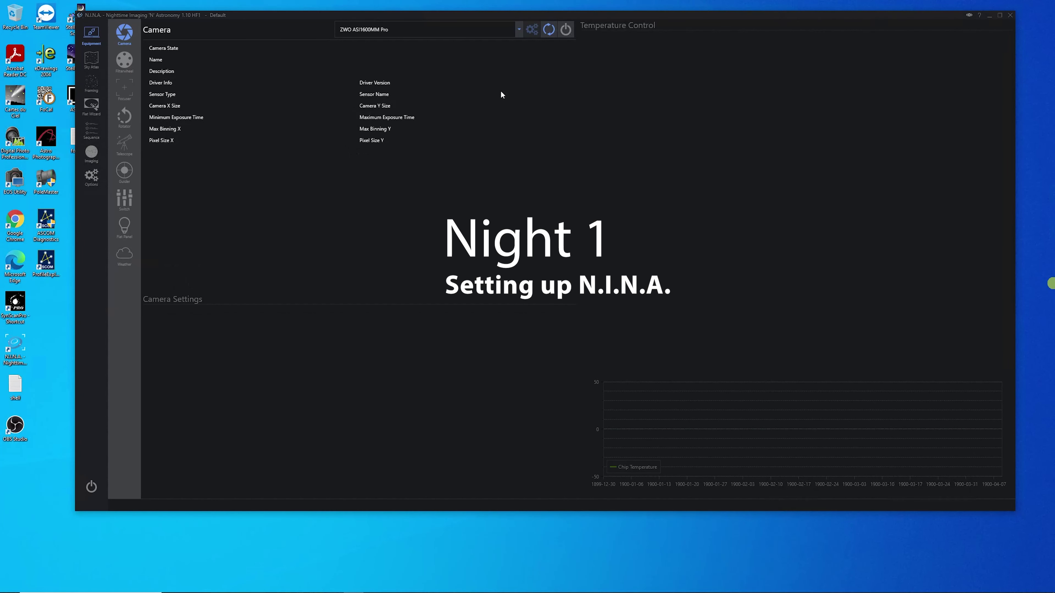
# Reconnect all saved equipment, bringing the ASI1600MM Pro camera, focuser, filter wheel and telescope online
pyautogui.click(90, 487)
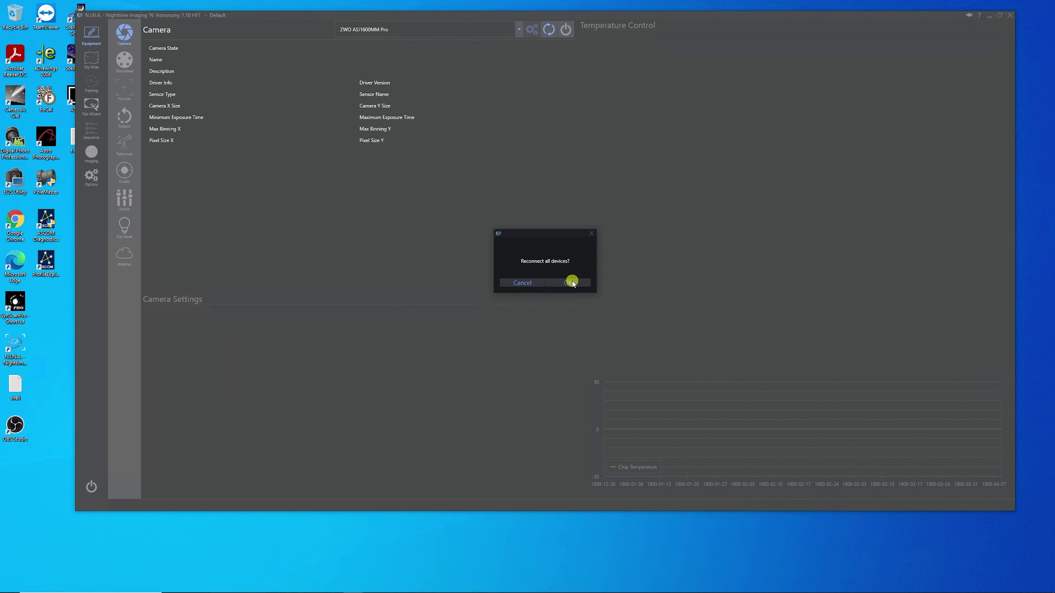
pyautogui.click(571, 282)
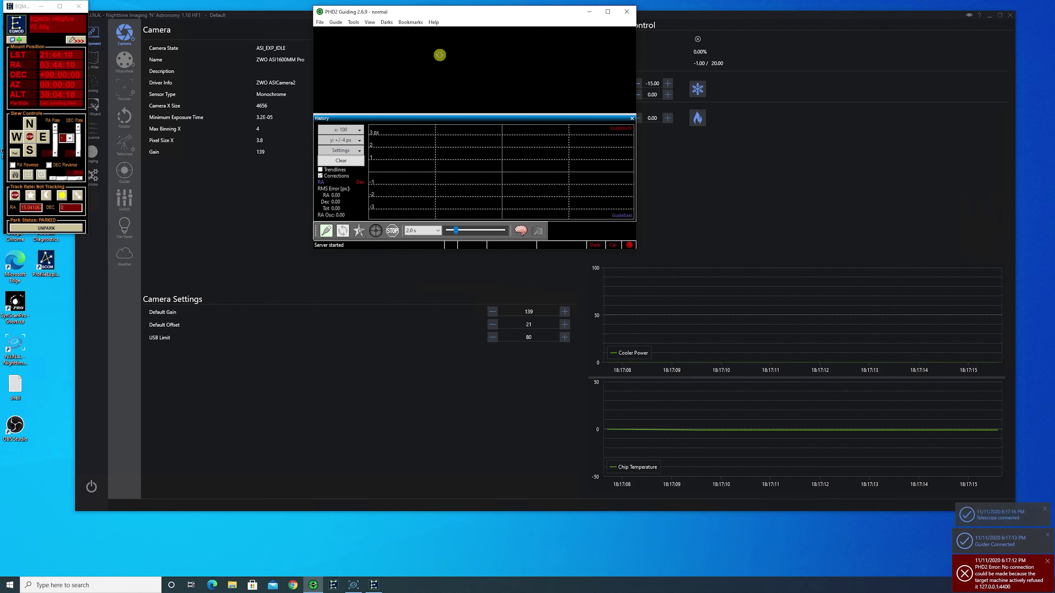
# Connect PHD2's ASI guide camera and EQMOD mount and start looping guide exposures
pyautogui.click(326, 232)
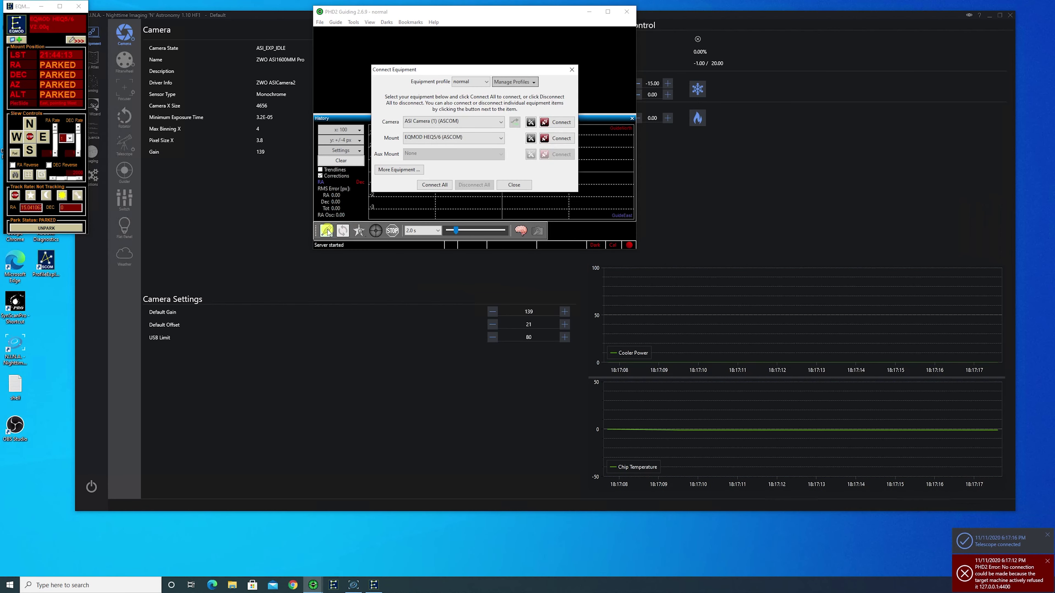
pyautogui.click(434, 185)
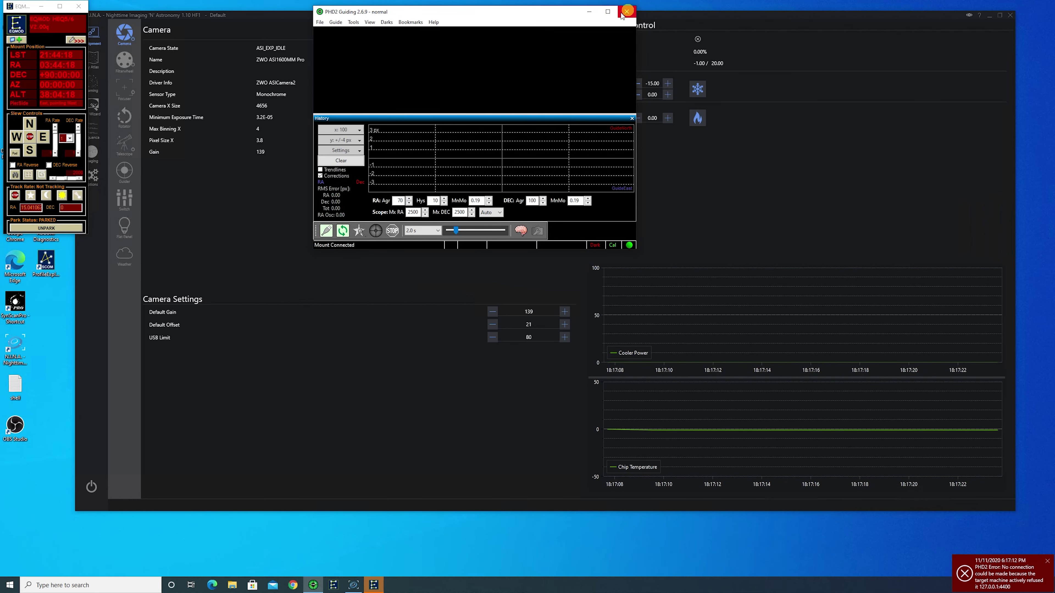
pyautogui.click(342, 231)
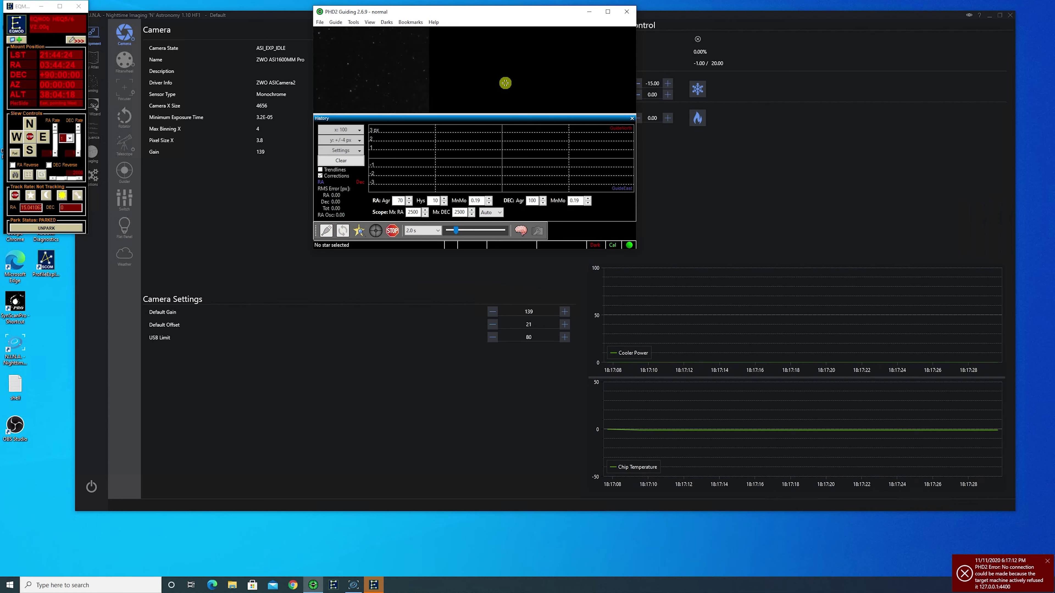
pyautogui.click(285, 17)
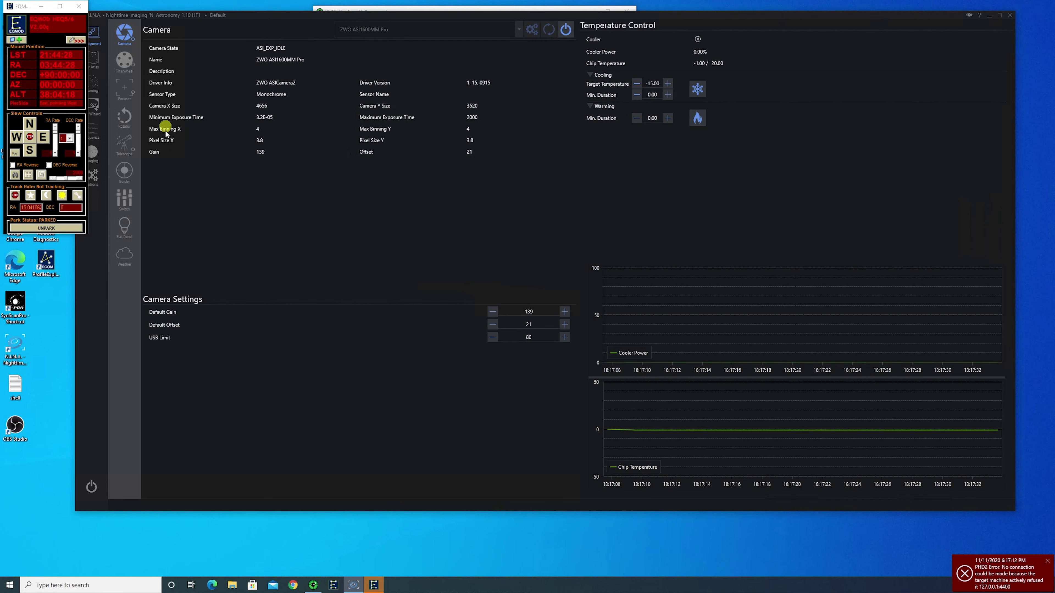
# Connect N.I.N.A.'s guider to PHD2 and dismiss the resulting notifications
pyautogui.click(125, 170)
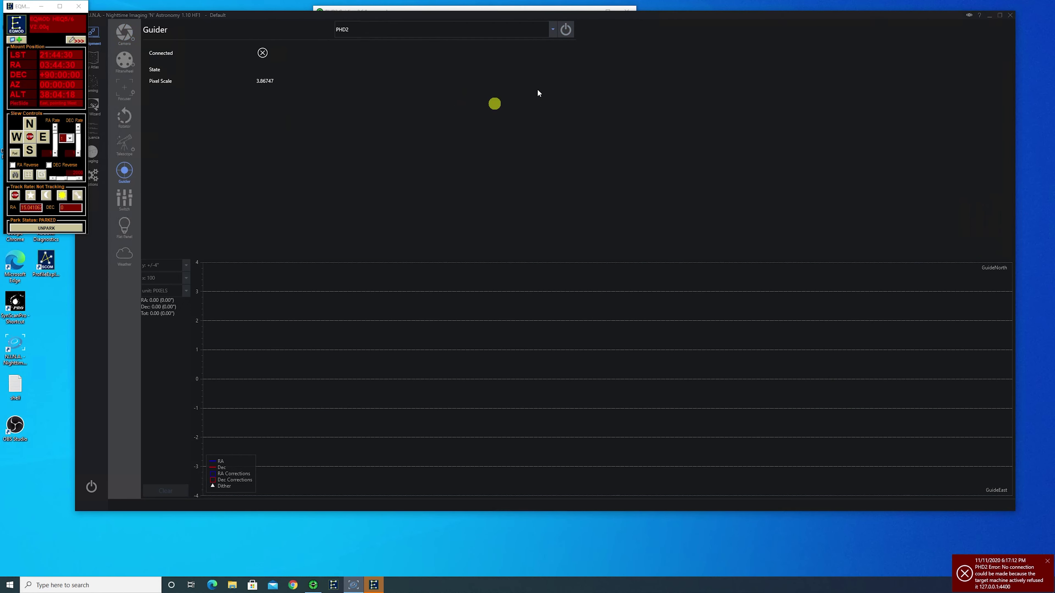
pyautogui.click(560, 28)
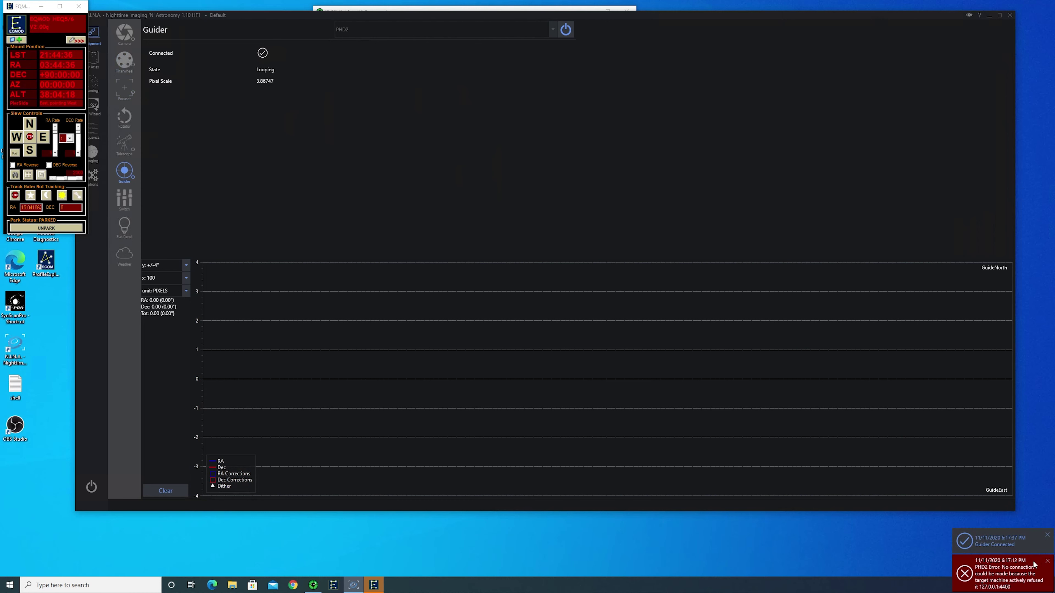
pyautogui.click(1051, 565)
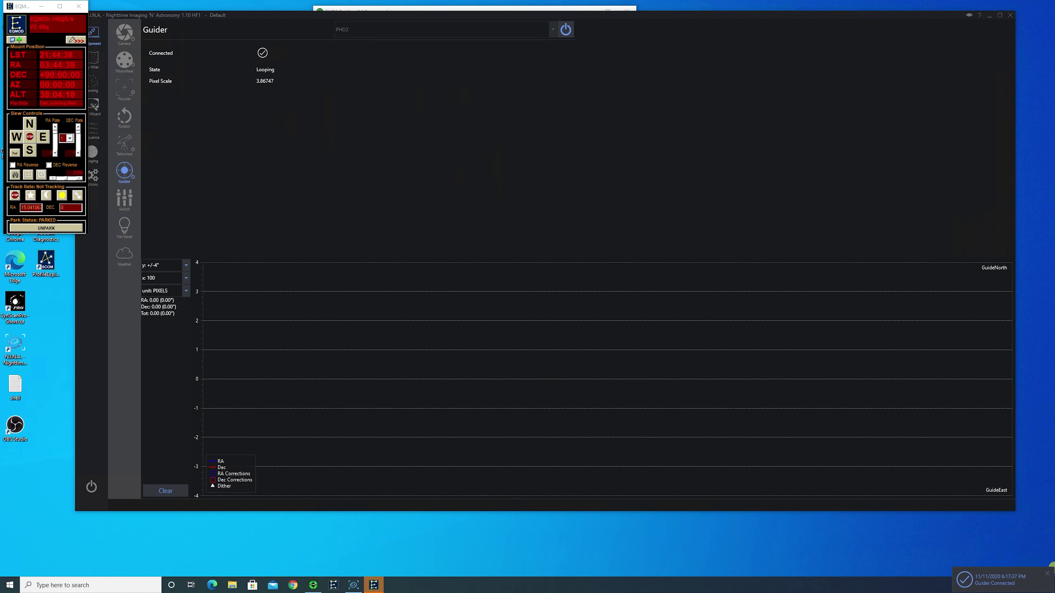
pyautogui.click(1047, 573)
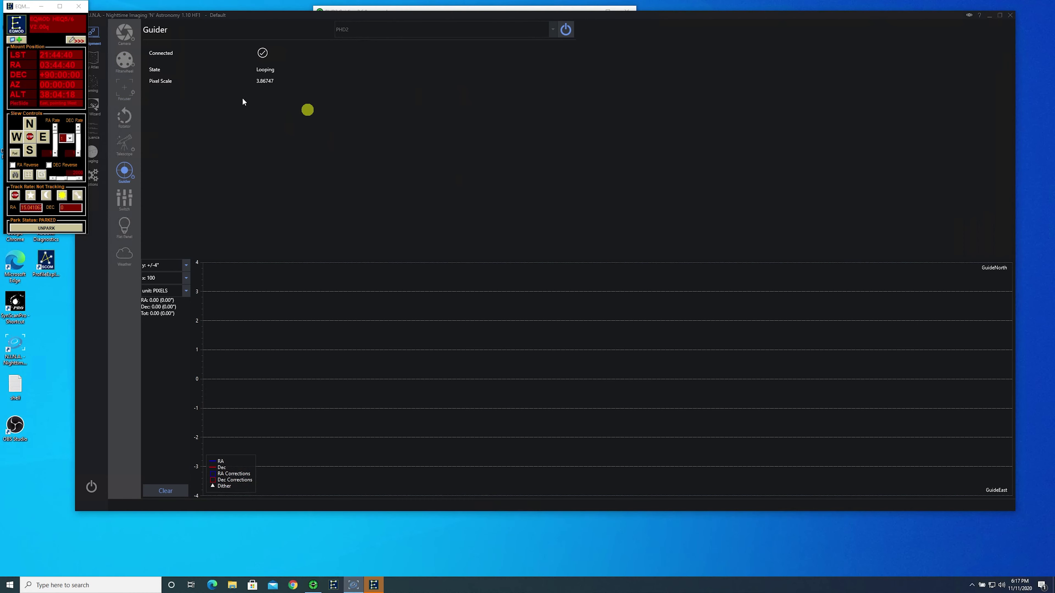
# Unpark the mount in EQMOD and minimize the EQMOD window
pyautogui.click(28, 256)
pyautogui.click(43, 228)
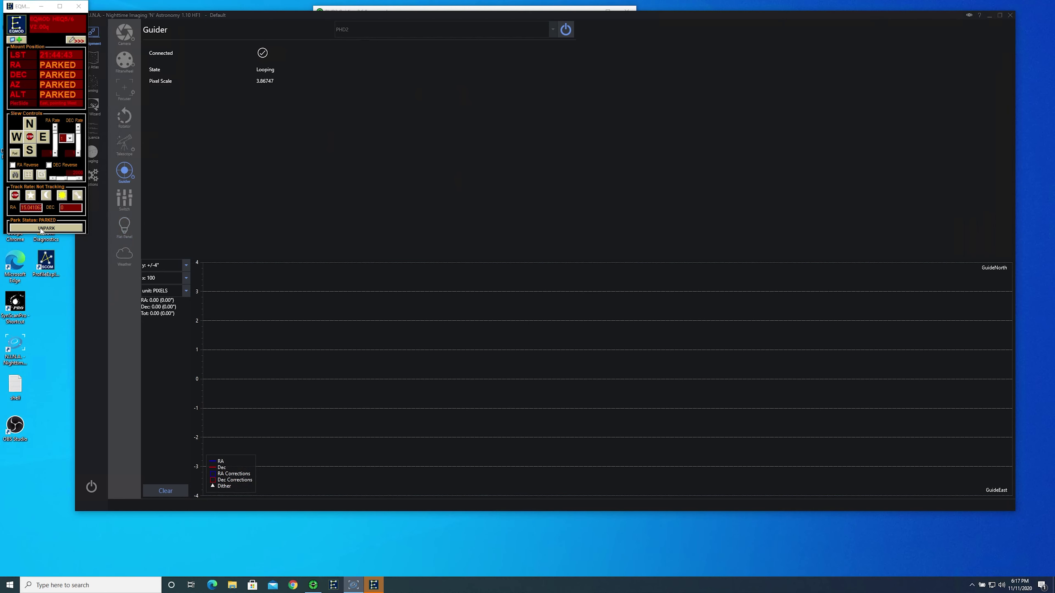
pyautogui.click(40, 6)
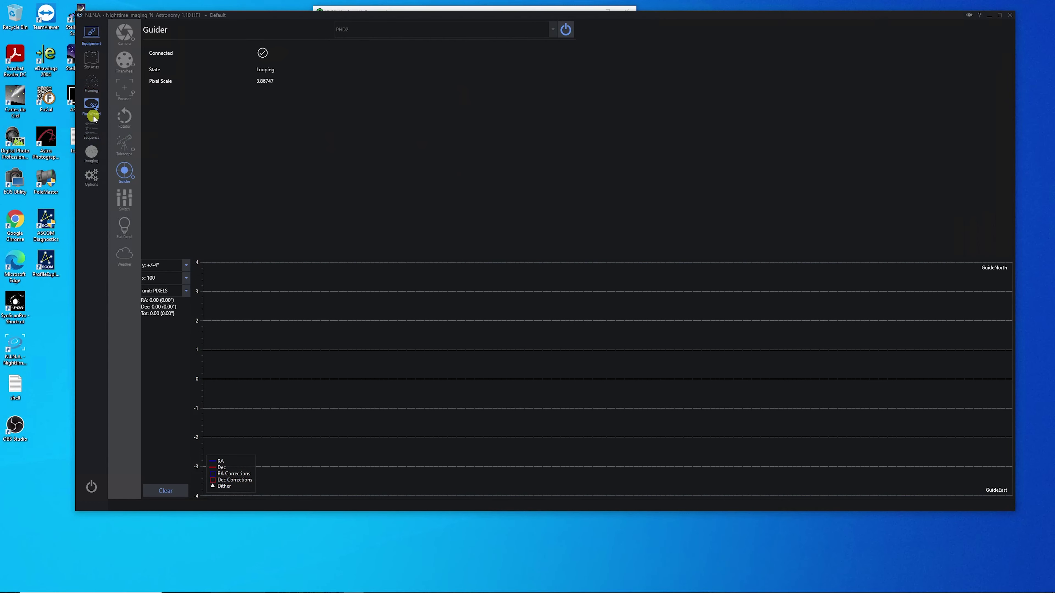
# Search the Sky Atlas for M 42 and slew the telescope to it
pyautogui.click(92, 58)
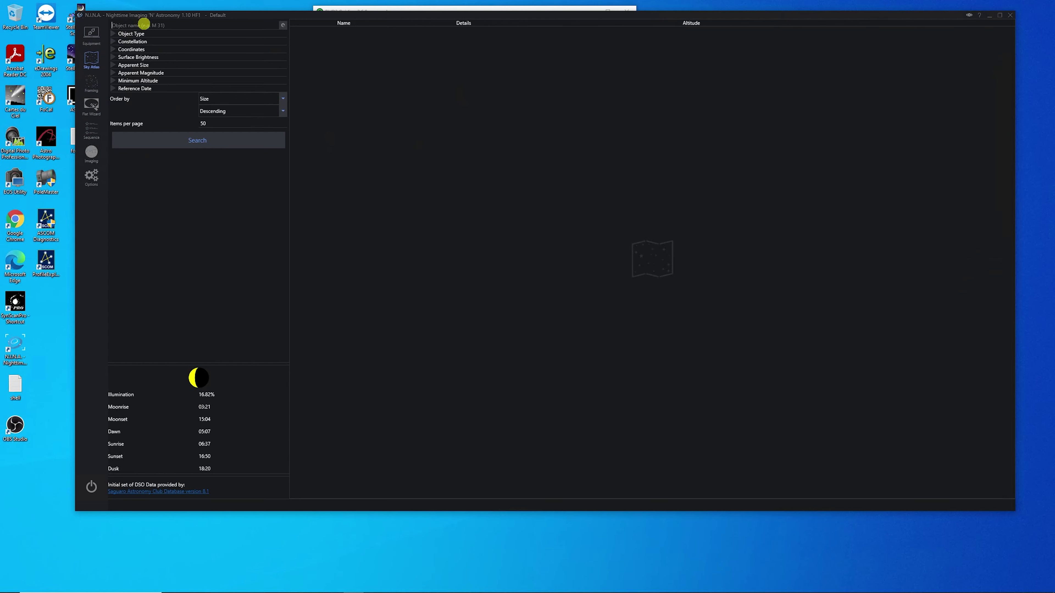
pyautogui.press('Return')
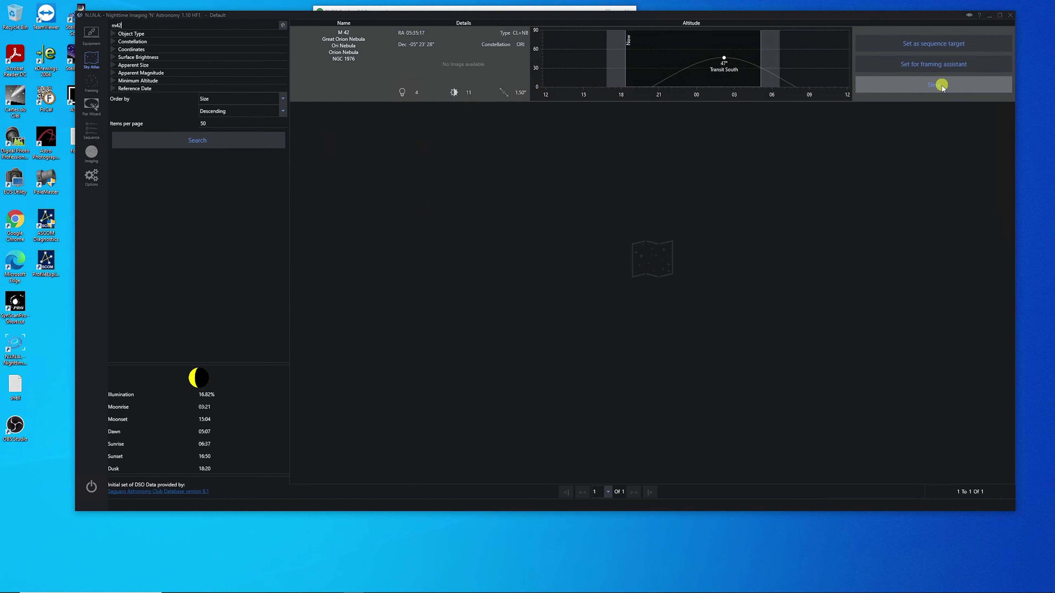
pyautogui.click(941, 85)
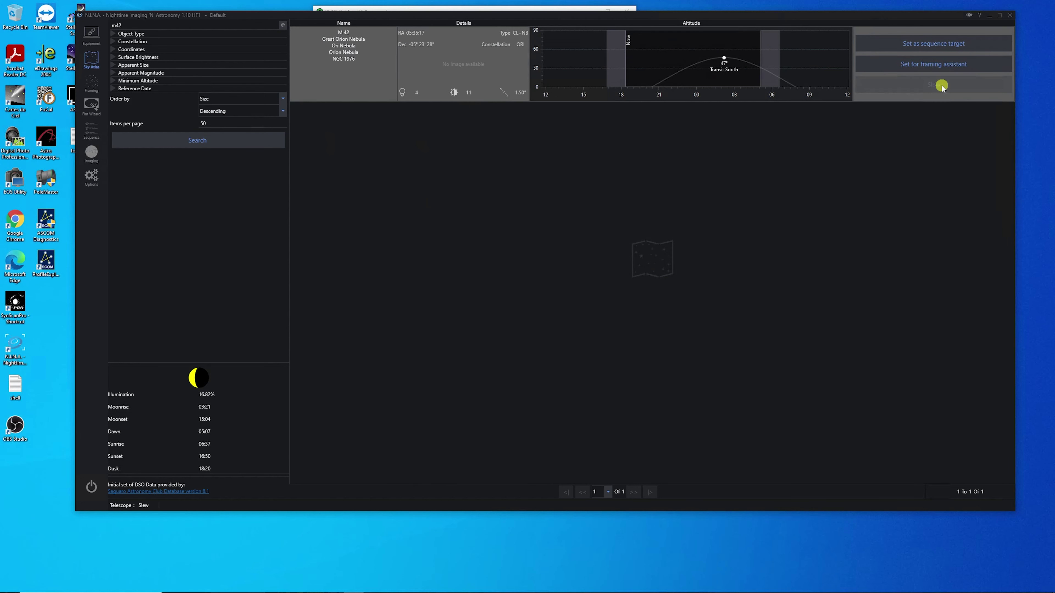
# Send M 42 to the framing assistant and set it as the sequence target
pyautogui.click(934, 64)
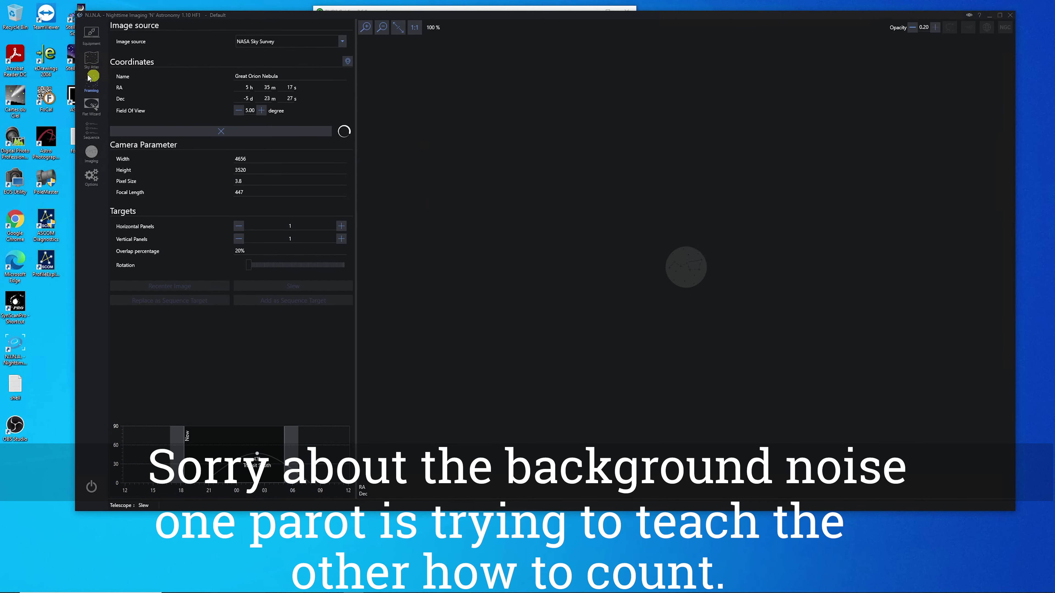
pyautogui.click(91, 59)
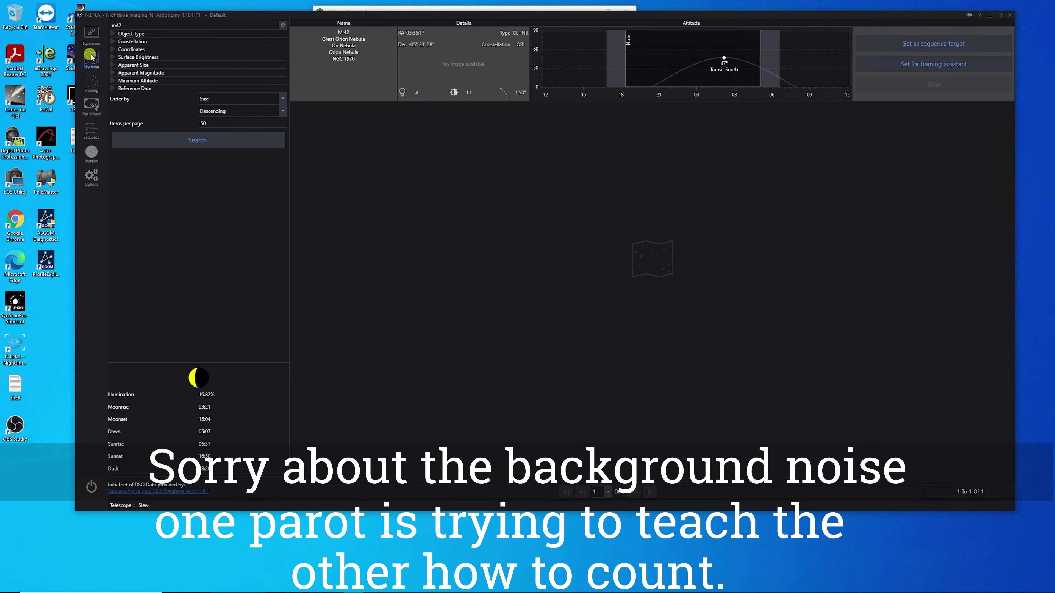
pyautogui.click(921, 43)
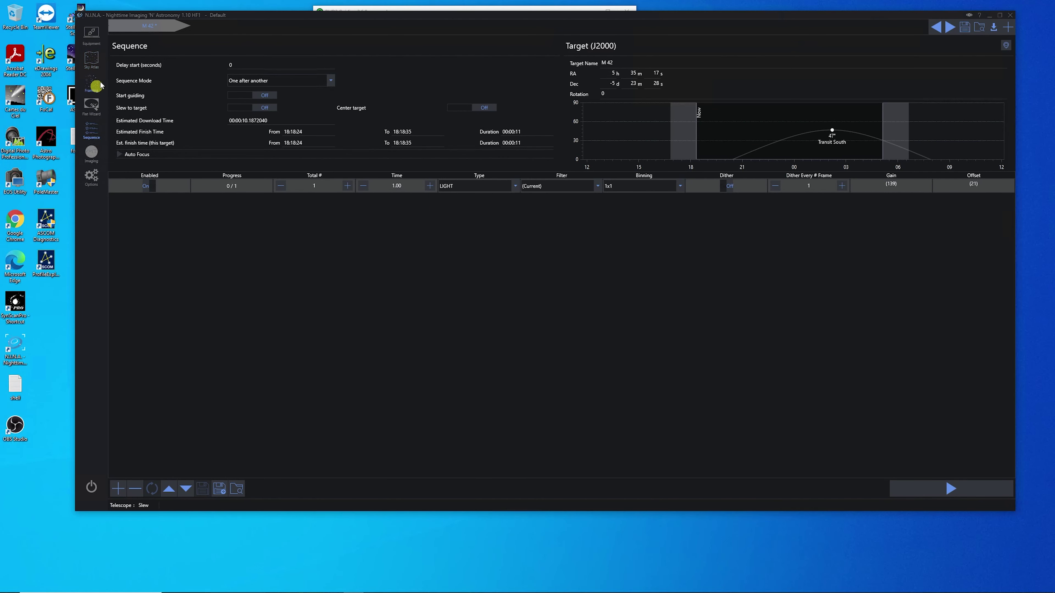
pyautogui.click(91, 82)
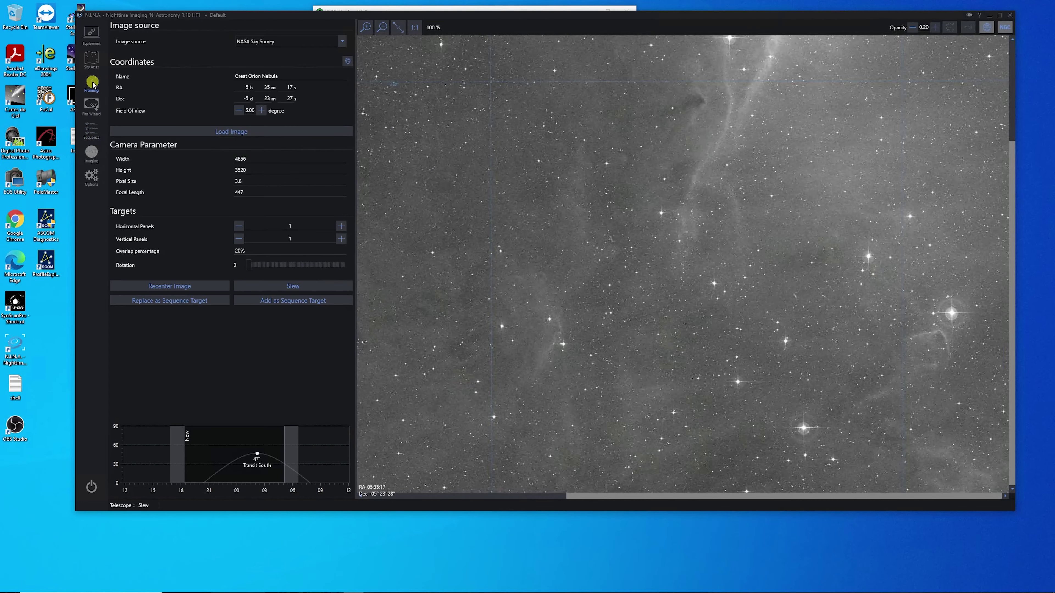
pyautogui.click(398, 29)
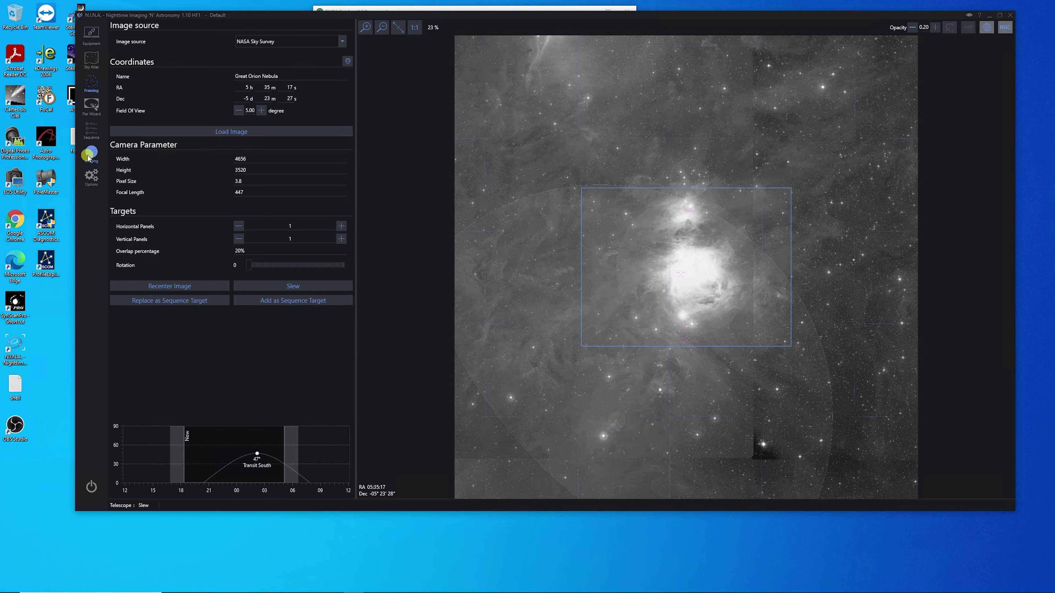
pyautogui.click(92, 132)
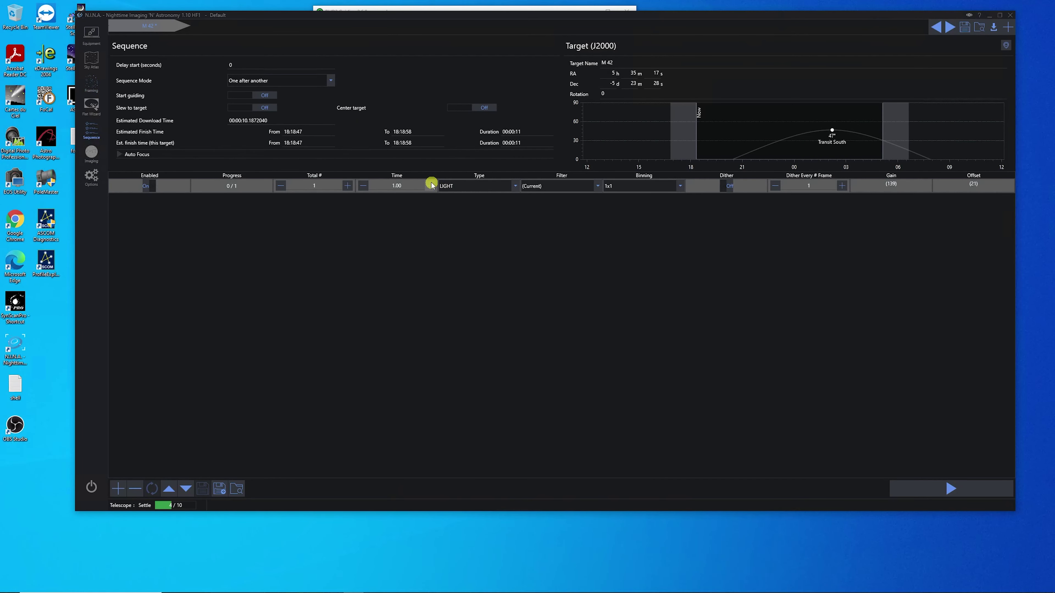
# Set the first light row to 90 s exposures with the L filter and dithering on
pyautogui.doubleClick(400, 186)
pyautogui.write('90')
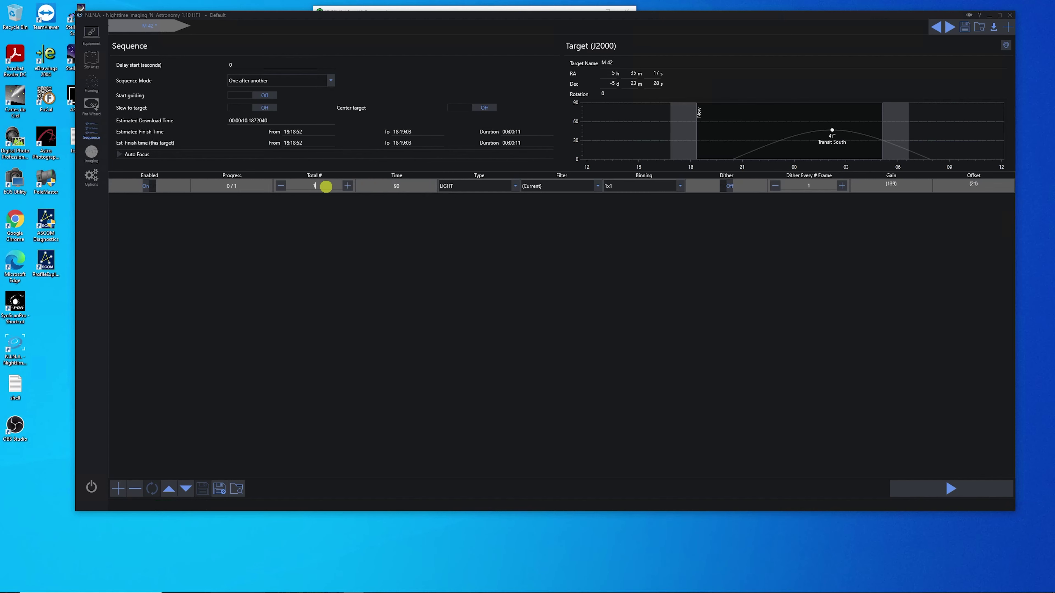
pyautogui.click(318, 185)
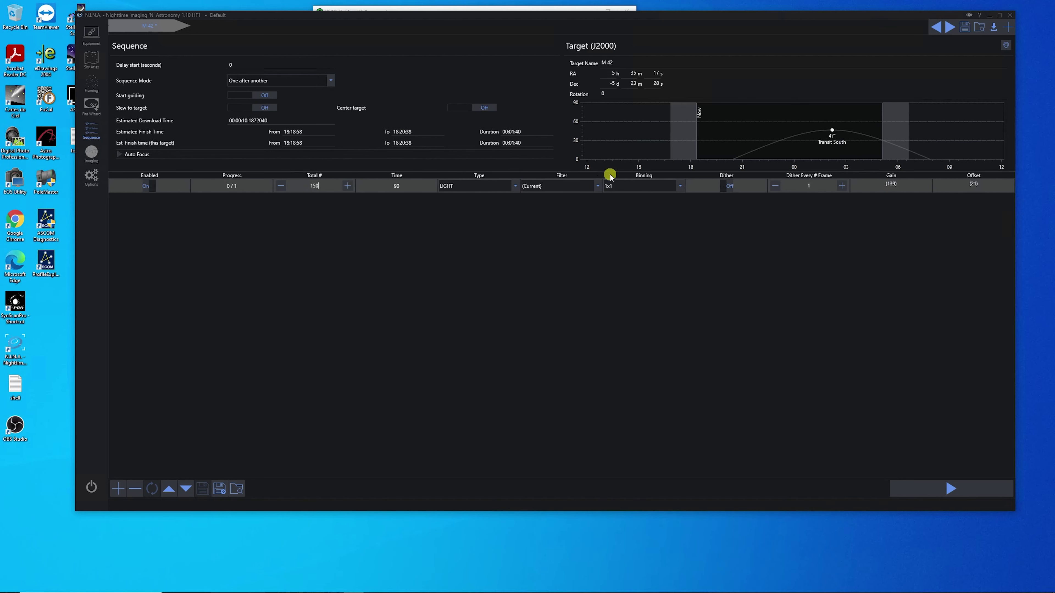
pyautogui.click(600, 183)
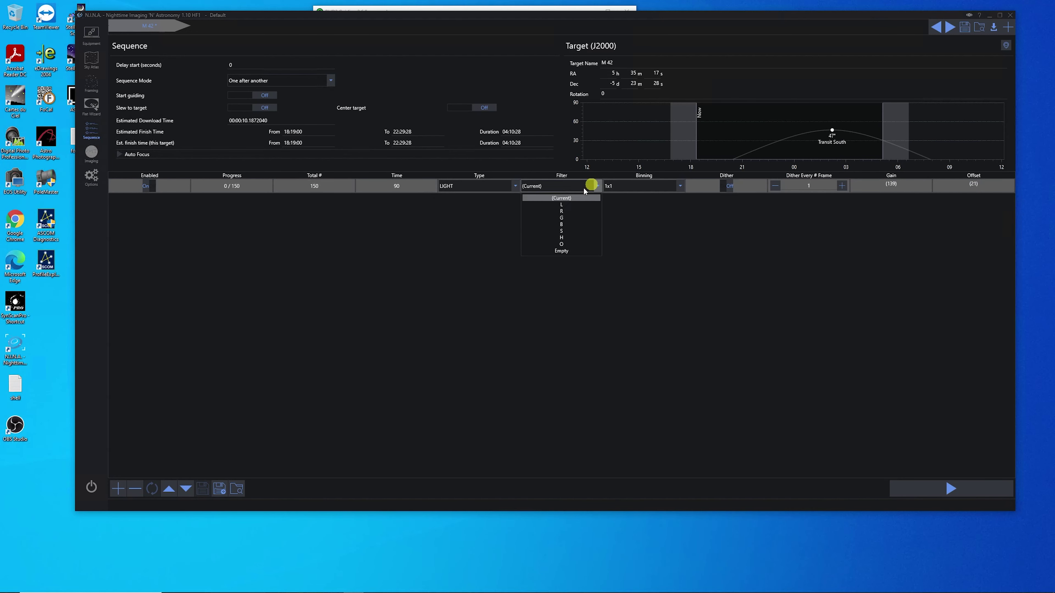
pyautogui.click(563, 203)
pyautogui.click(729, 186)
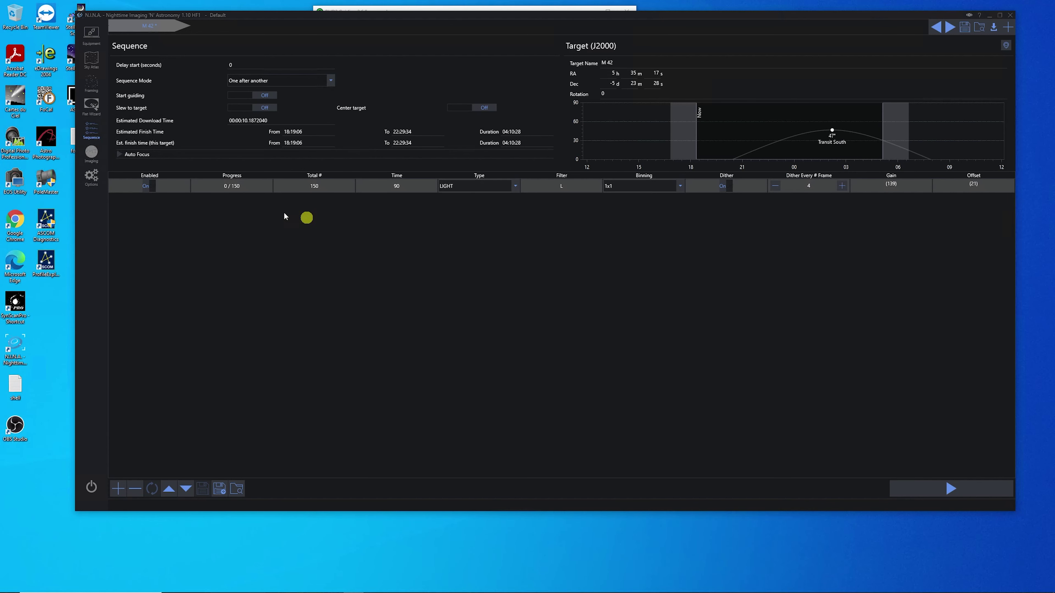
# Add a second light row using the R filter
pyautogui.click(117, 489)
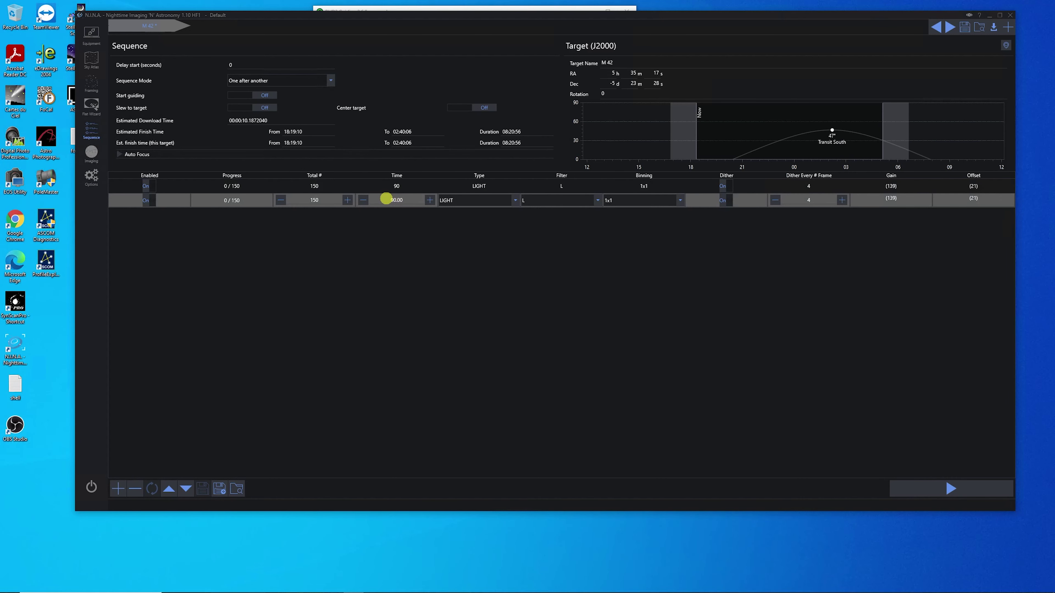
pyautogui.click(598, 201)
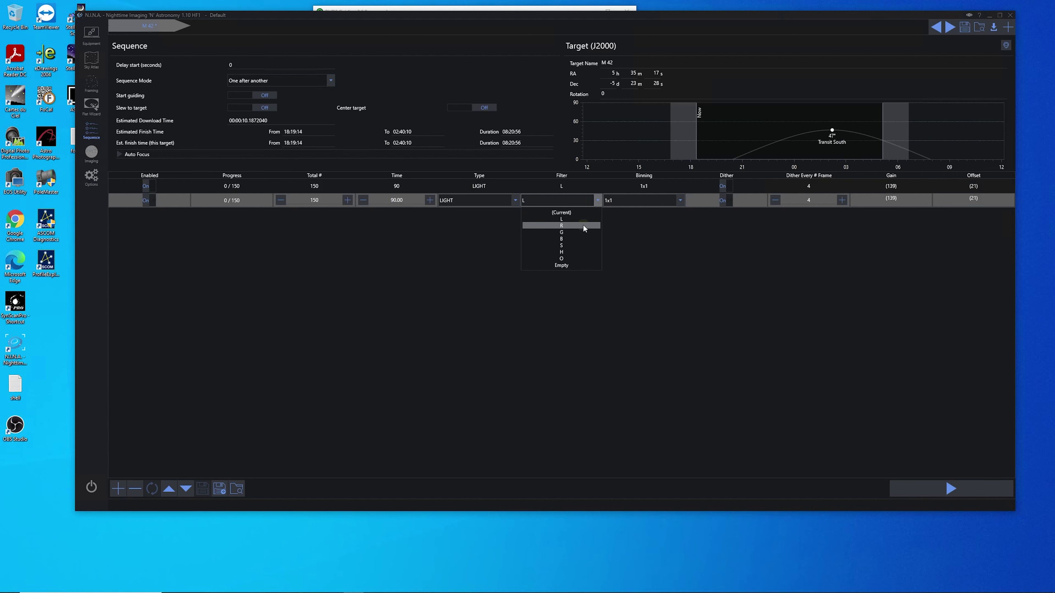
pyautogui.click(582, 225)
pyautogui.click(320, 201)
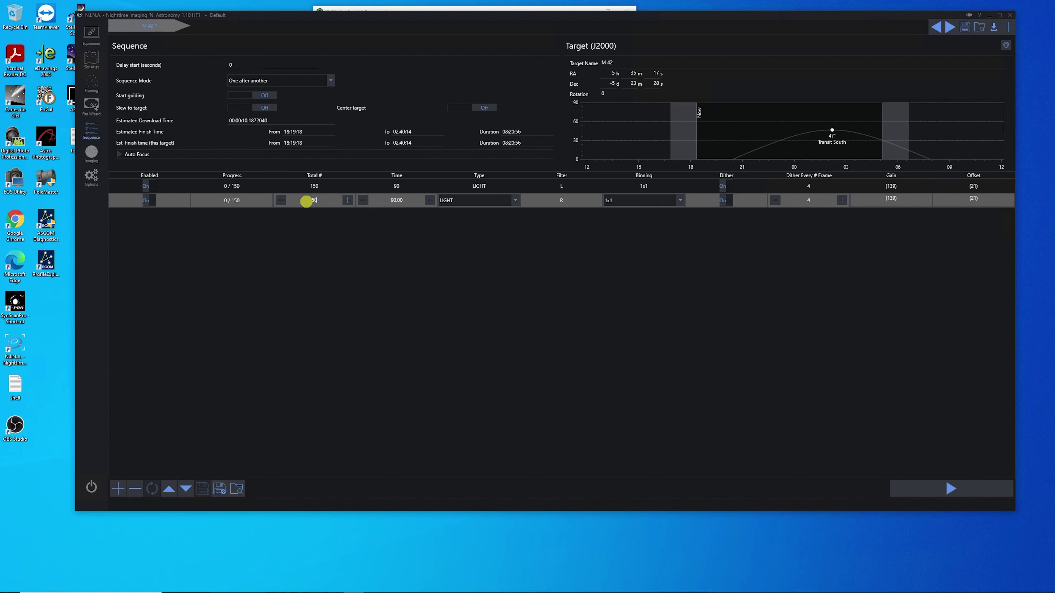
# Add third and fourth light rows with filters B and G
pyautogui.click(119, 489)
pyautogui.click(119, 489)
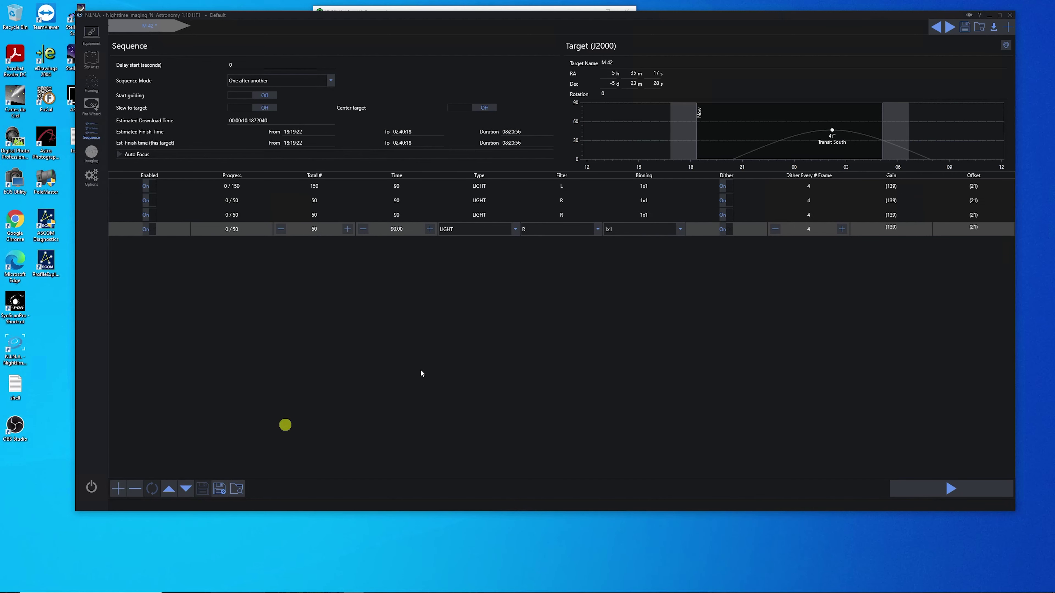
pyautogui.click(540, 215)
pyautogui.click(558, 215)
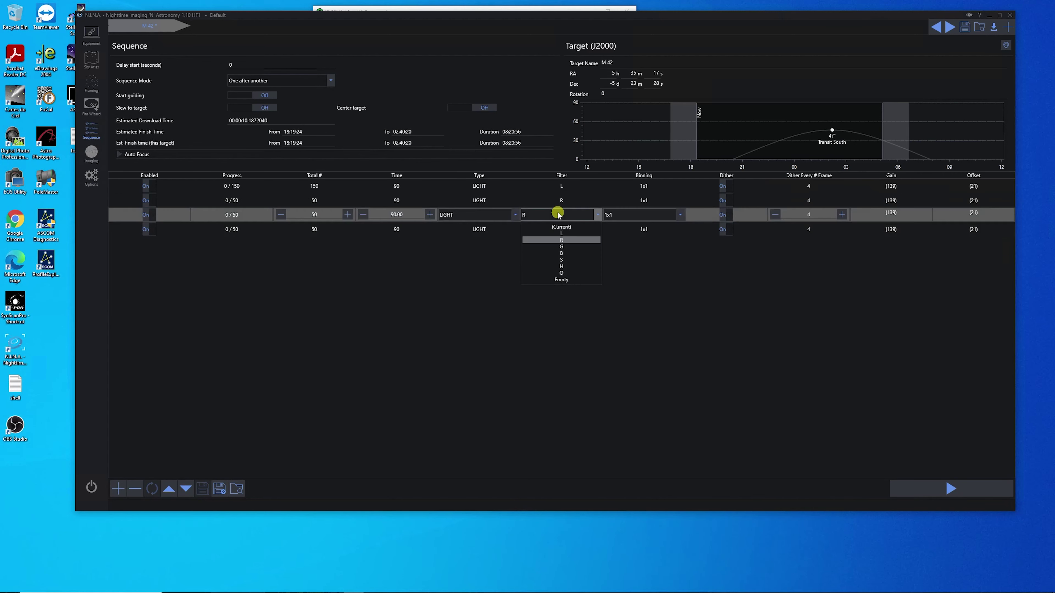
pyautogui.click(575, 252)
pyautogui.click(571, 229)
pyautogui.click(571, 229)
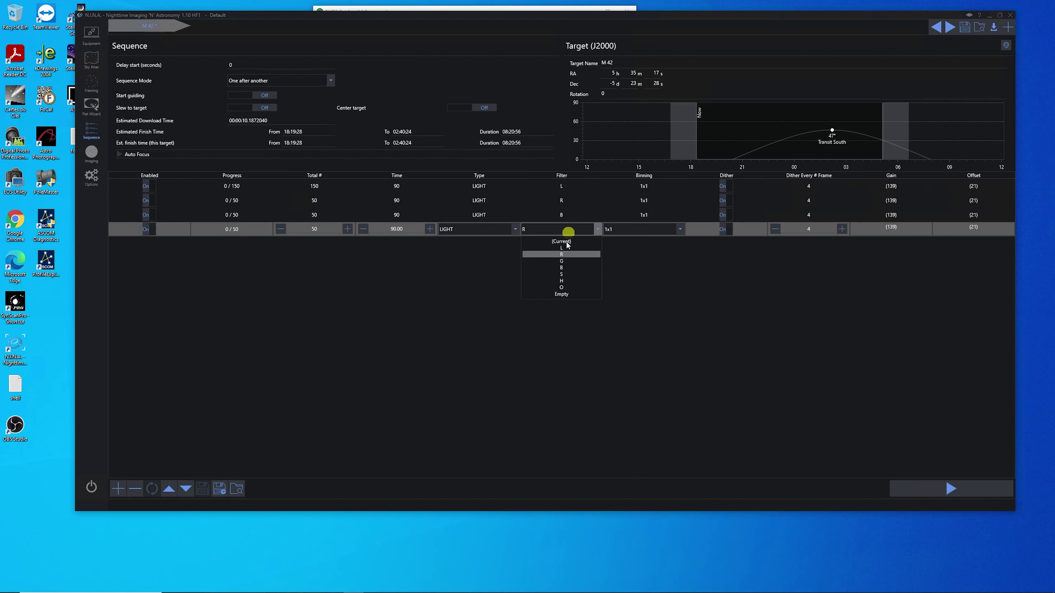
pyautogui.click(576, 263)
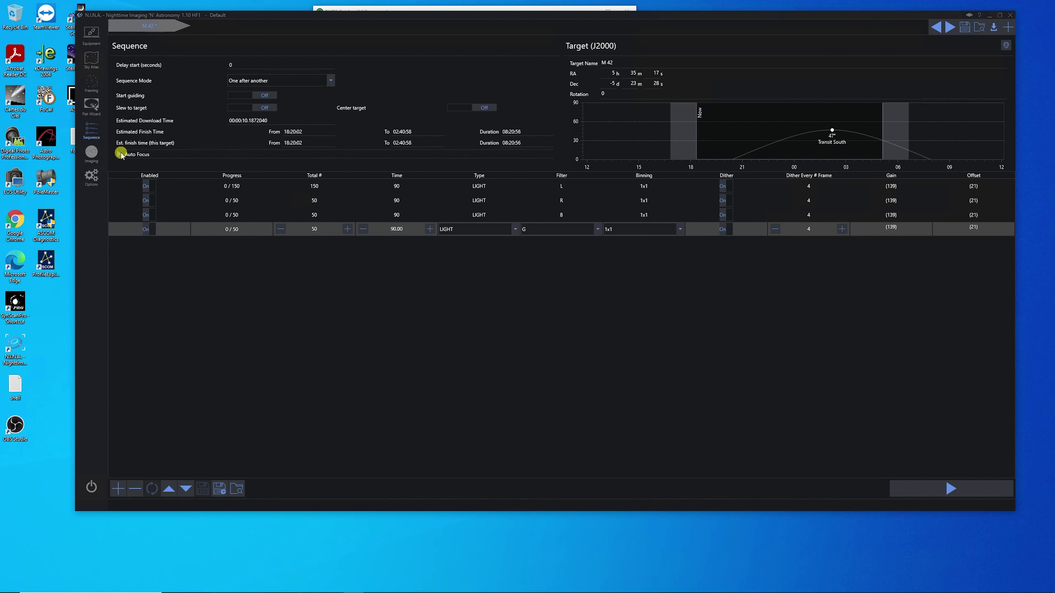
# Switch the Auto Focus triggers 'On start' and 'On filter change' to On
pyautogui.click(119, 154)
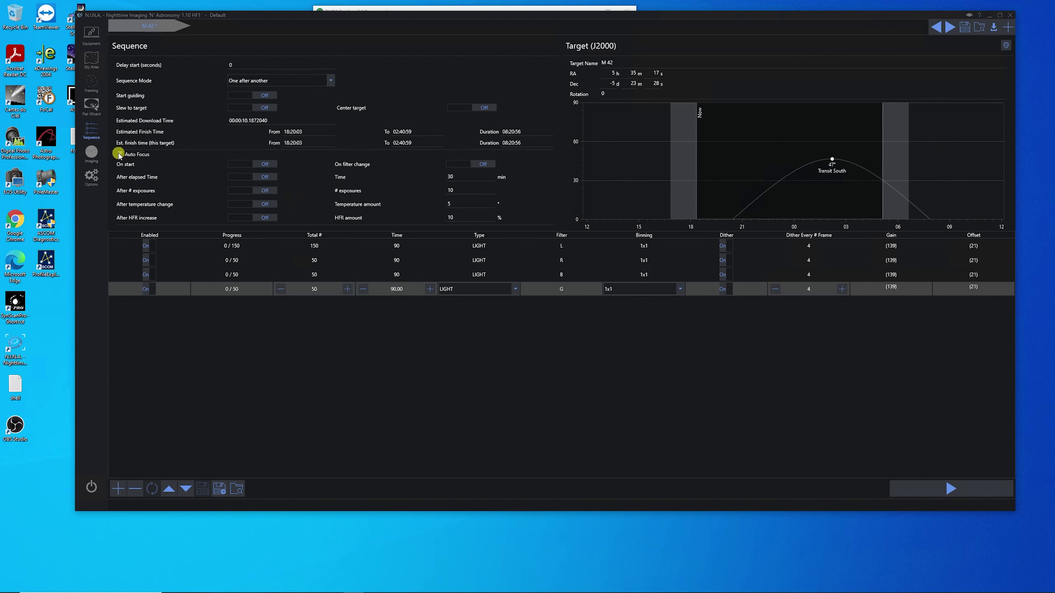
pyautogui.click(264, 164)
pyautogui.click(487, 164)
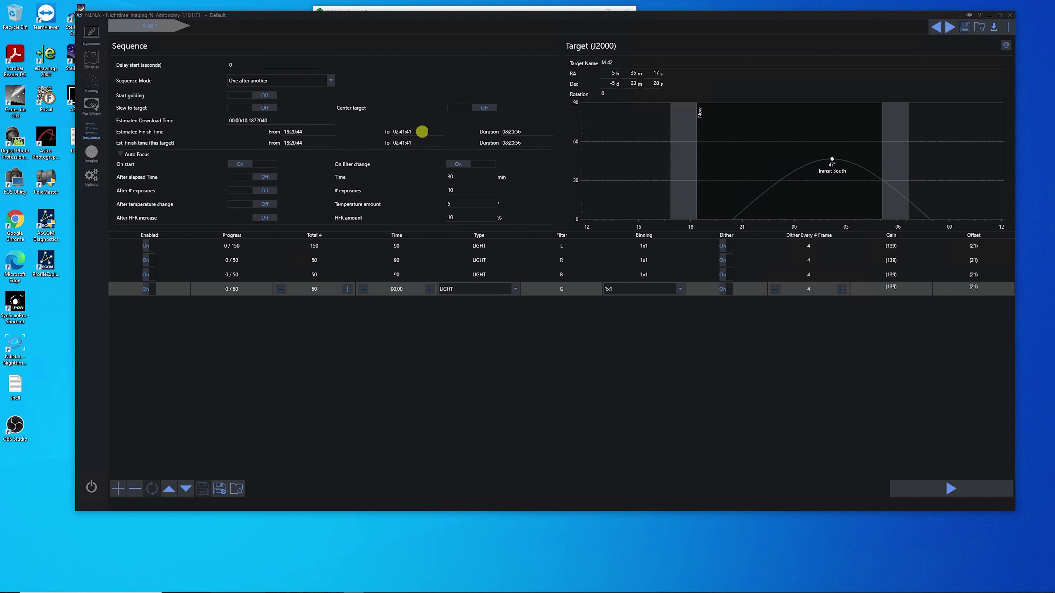
# Increase Total # to 55 exposures on each of the R, B and G light rows
pyautogui.click(320, 262)
pyautogui.click(330, 259)
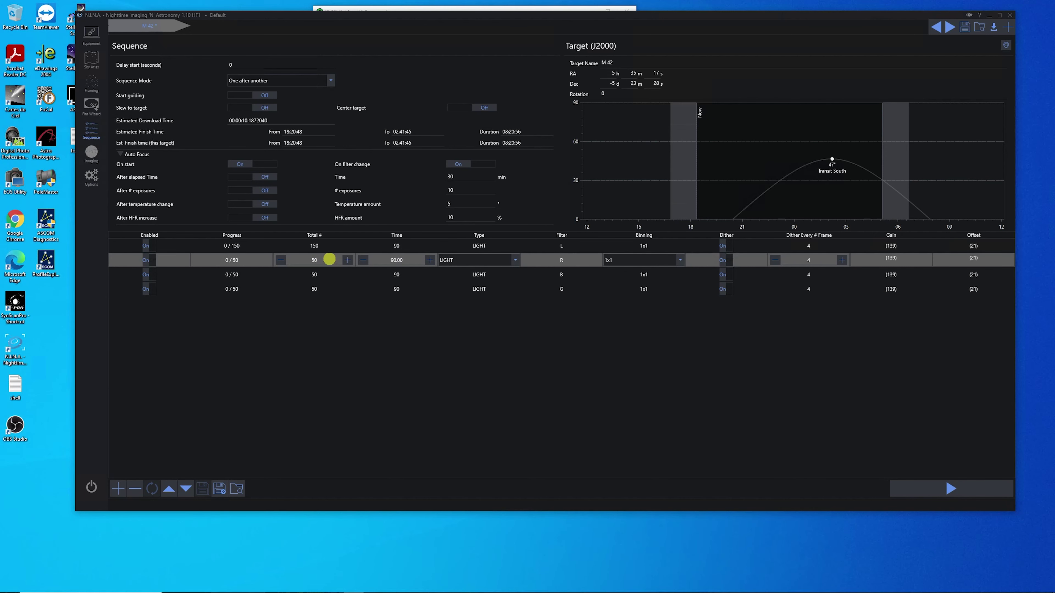
pyautogui.click(349, 260)
pyautogui.click(324, 275)
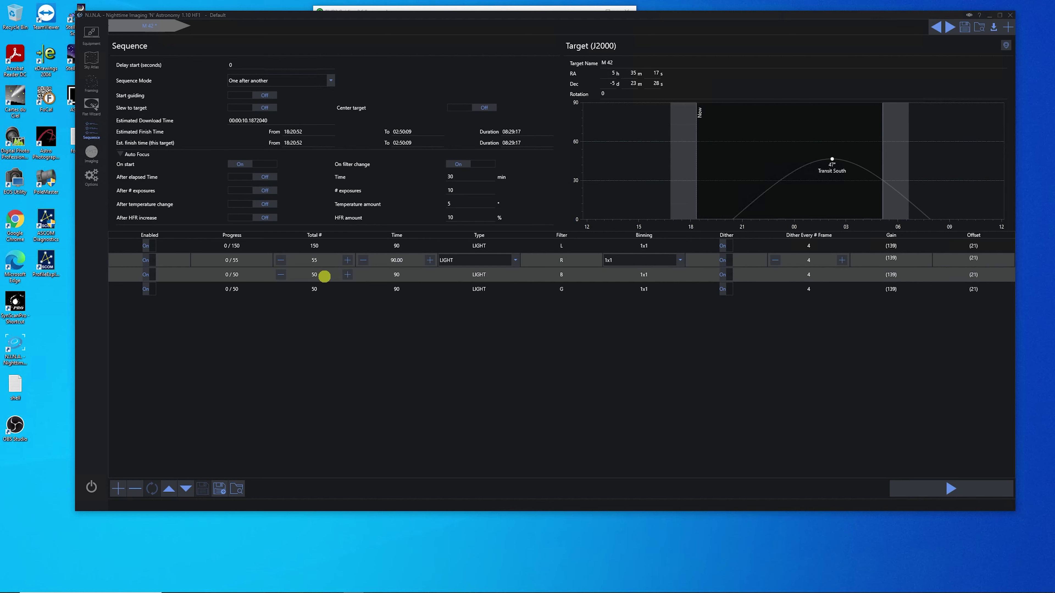
pyautogui.click(348, 275)
pyautogui.click(349, 275)
pyautogui.click(349, 275)
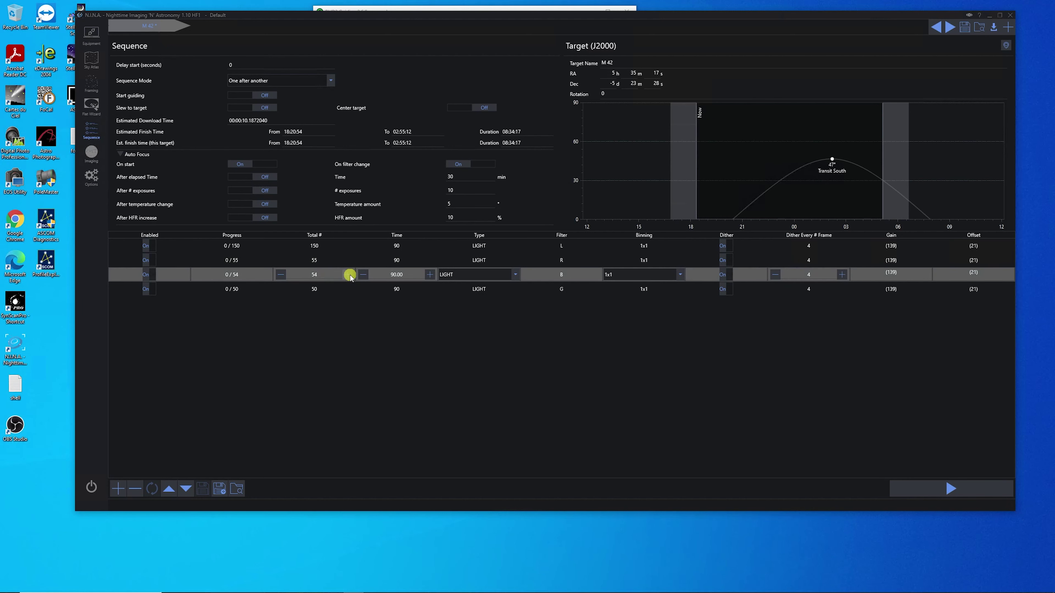
pyautogui.click(335, 289)
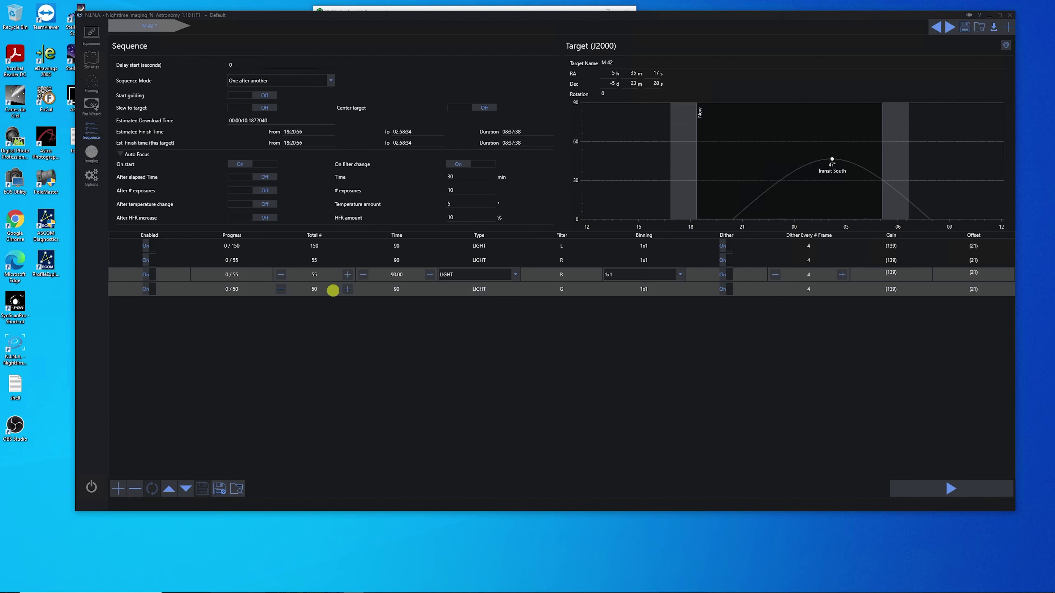
pyautogui.click(349, 289)
pyautogui.click(352, 289)
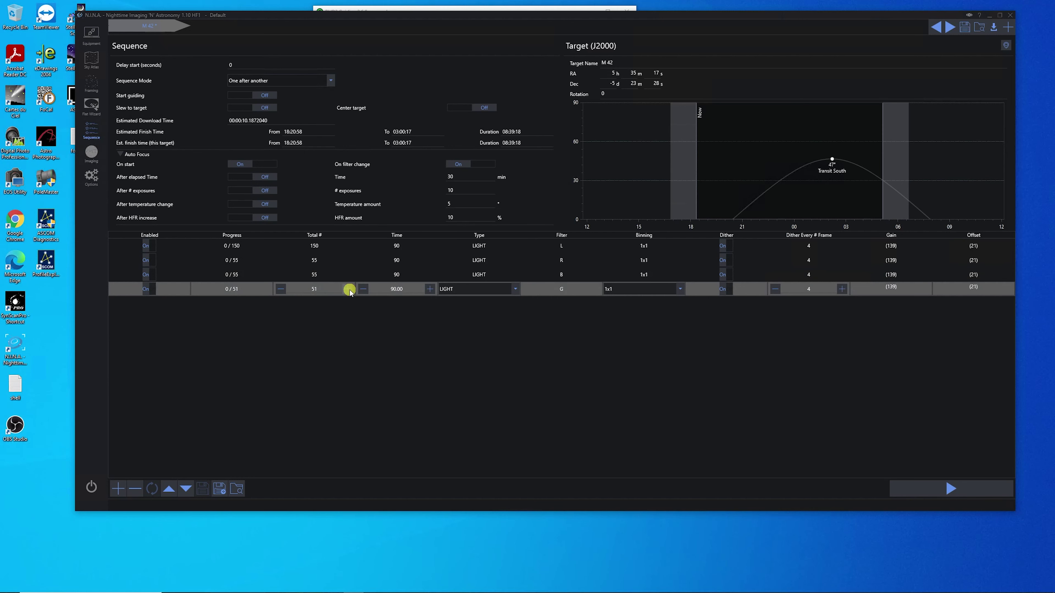
pyautogui.click(348, 289)
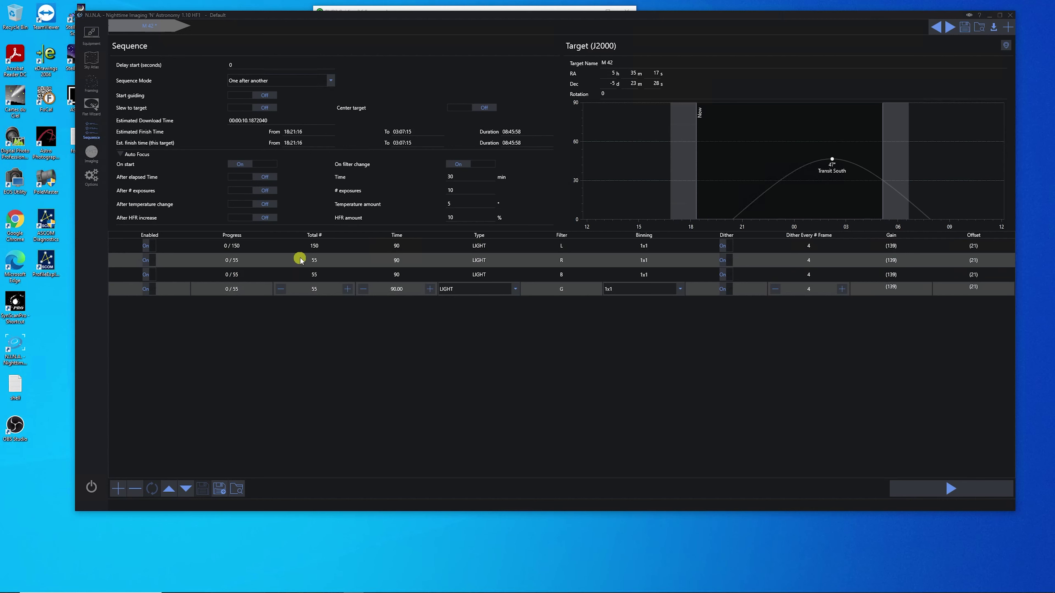
# Lower Dither Every # Frame to 2 on the R, B and G rows, leaving L at 4
pyautogui.moveTo(685, 269)
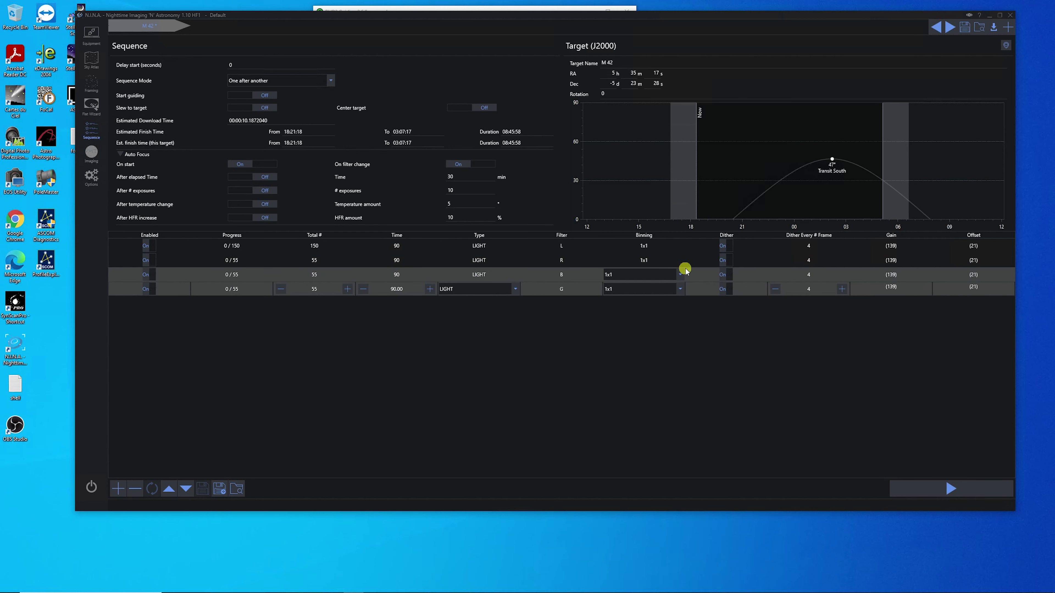
pyautogui.moveTo(802, 262)
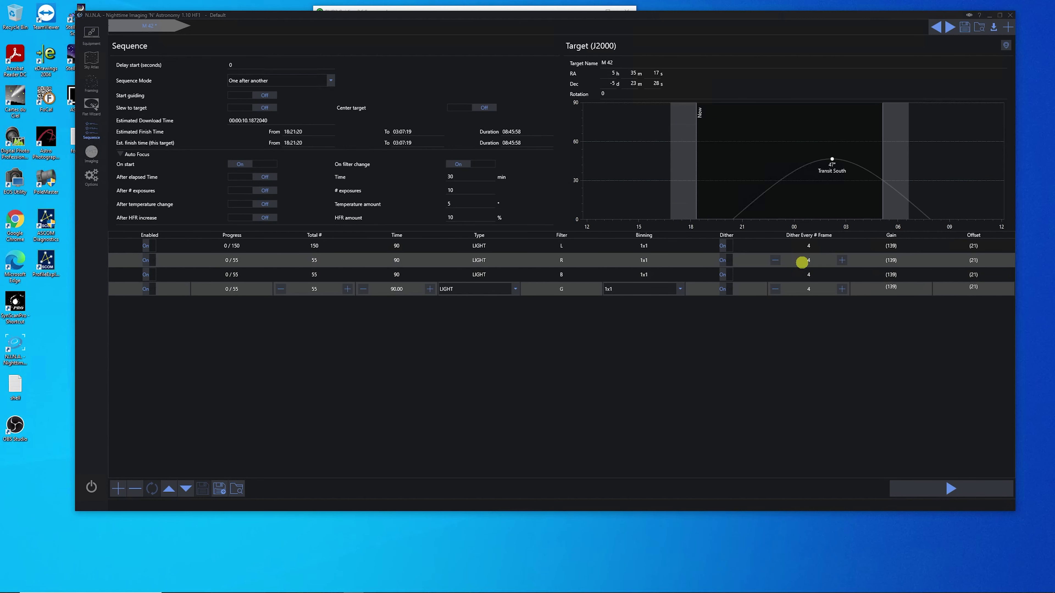
pyautogui.click(775, 260)
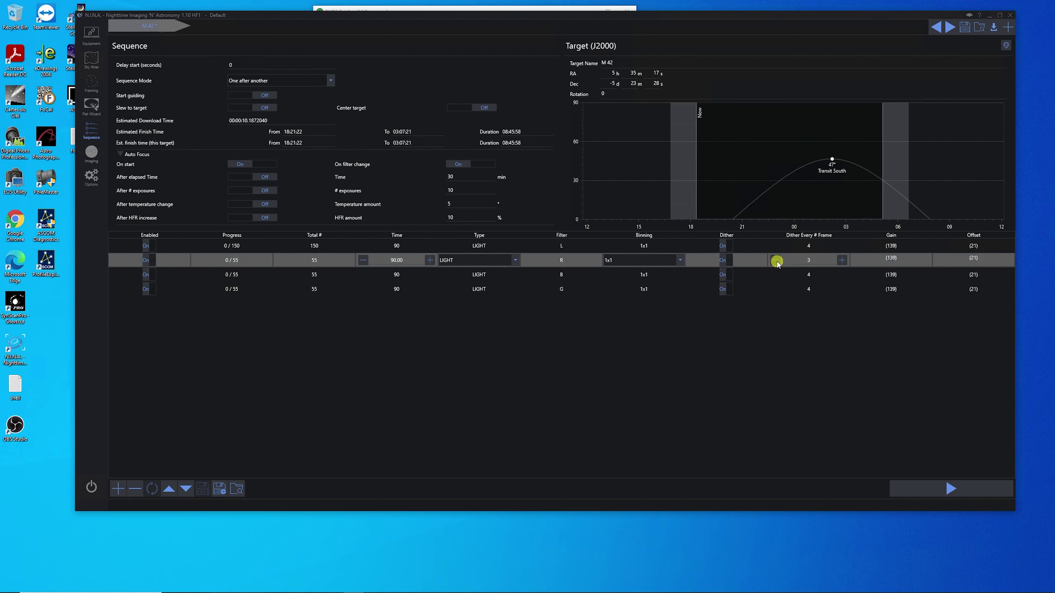
pyautogui.click(775, 260)
pyautogui.click(775, 274)
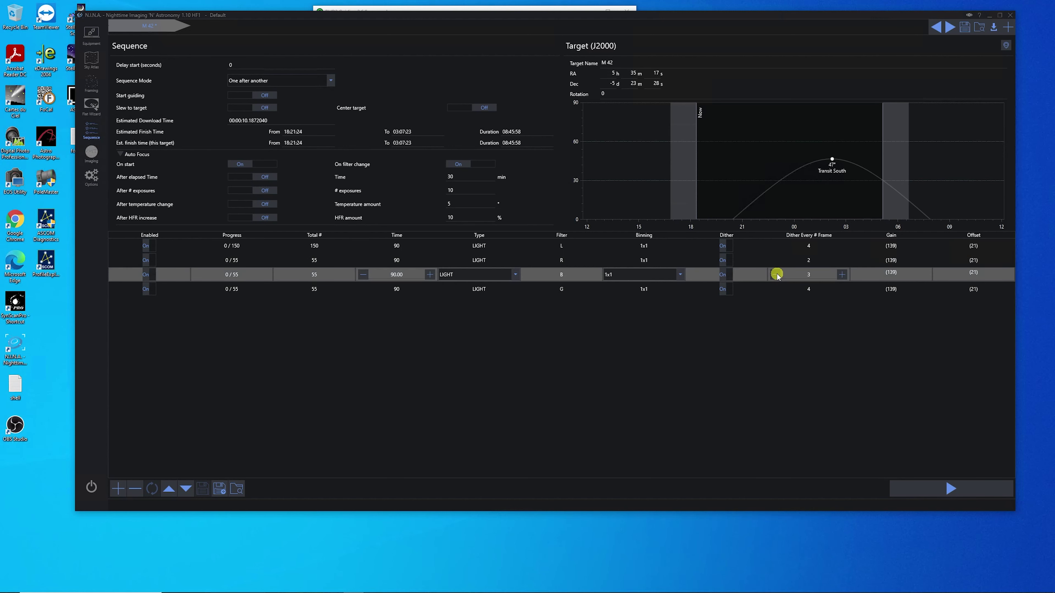
pyautogui.click(775, 274)
pyautogui.click(776, 289)
pyautogui.click(775, 290)
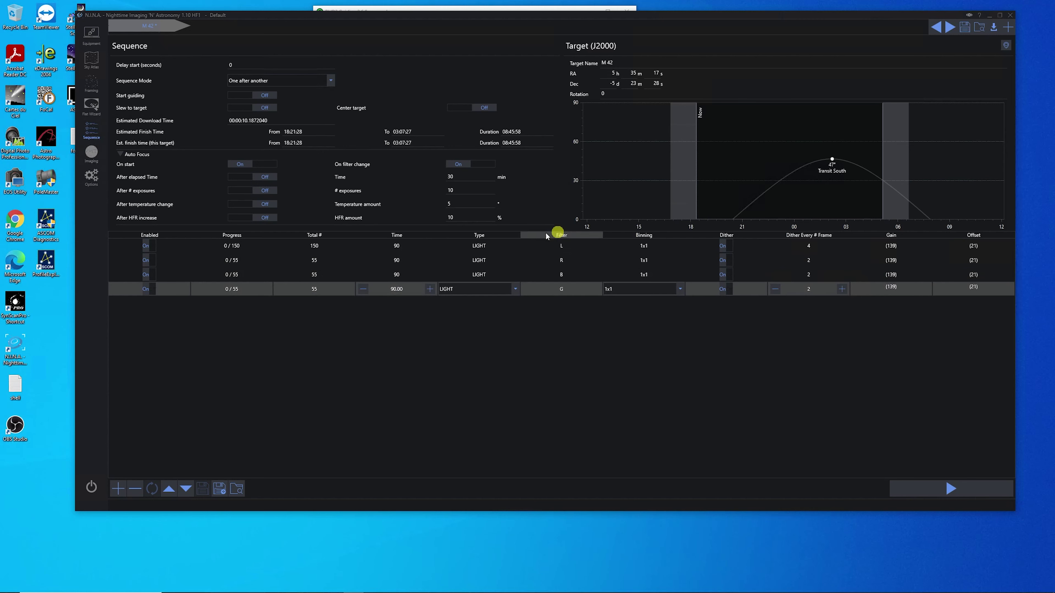
pyautogui.click(385, 257)
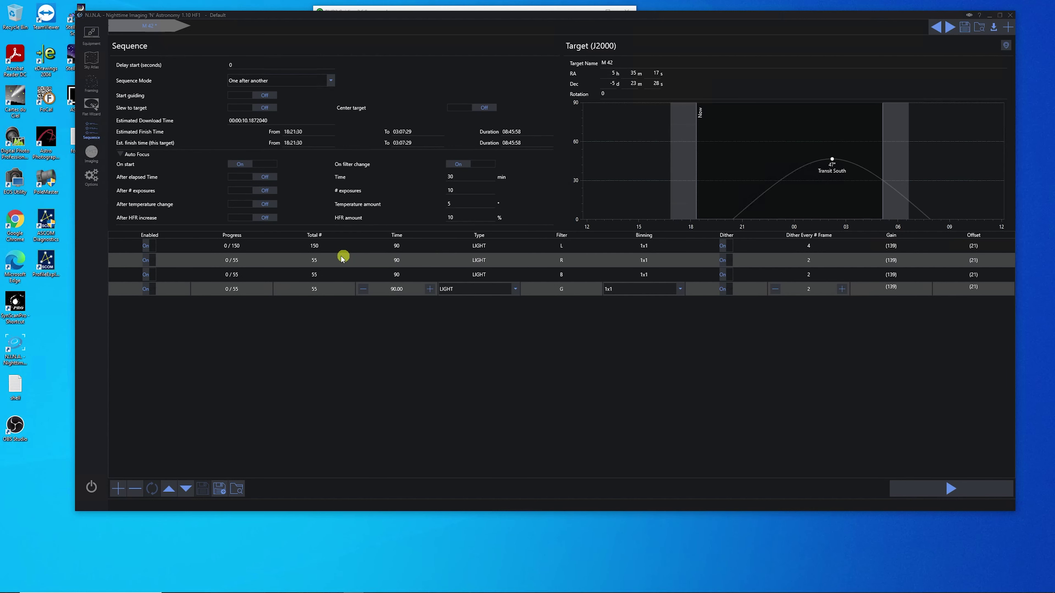
pyautogui.click(333, 247)
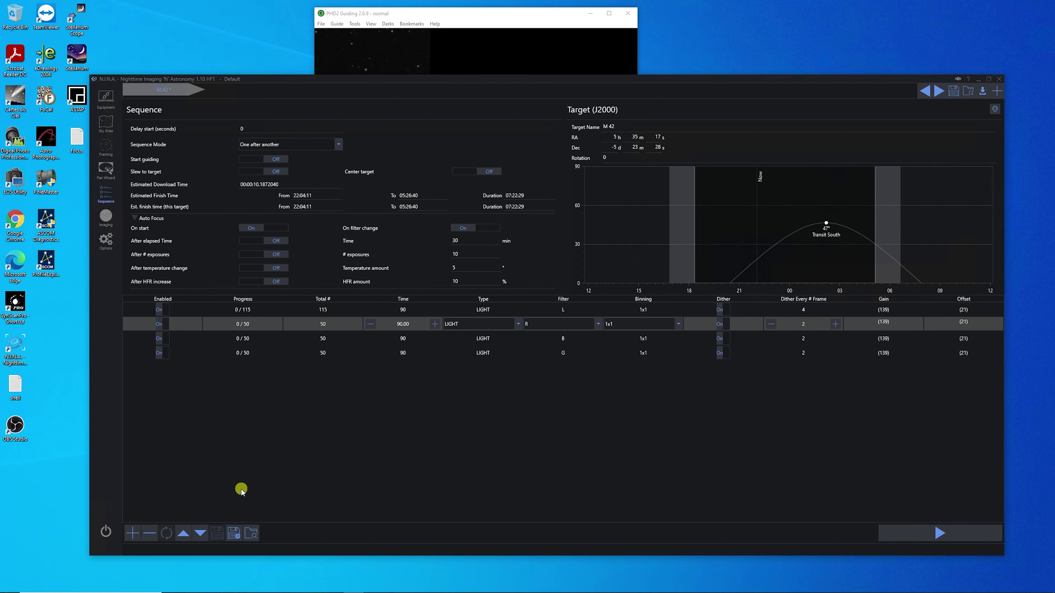
# Plate-solve from the Imaging view to centre M42, then check the image and PHD2 guiding
pyautogui.click(107, 217)
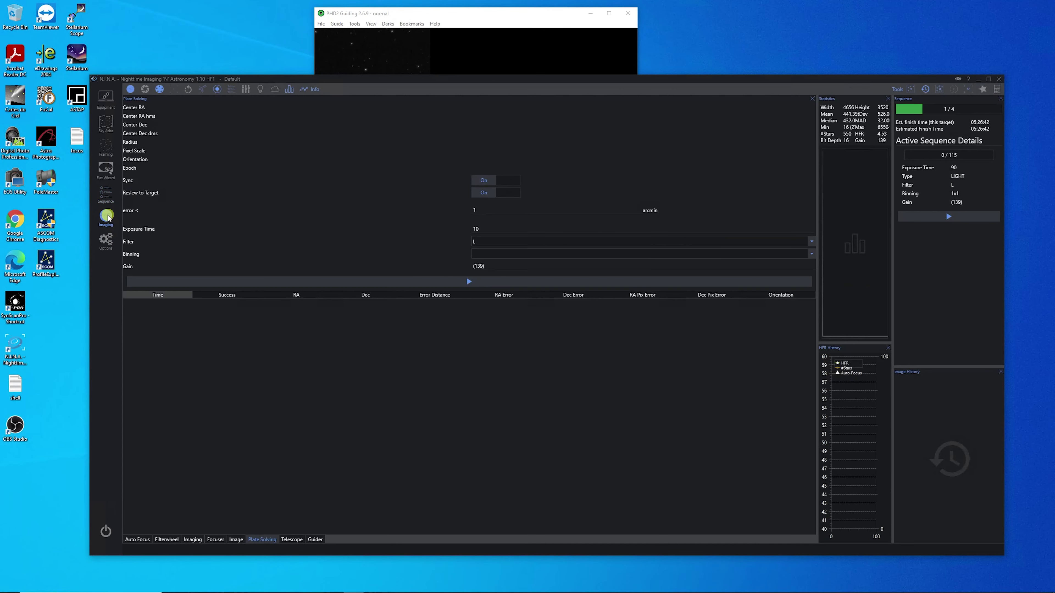
pyautogui.click(459, 281)
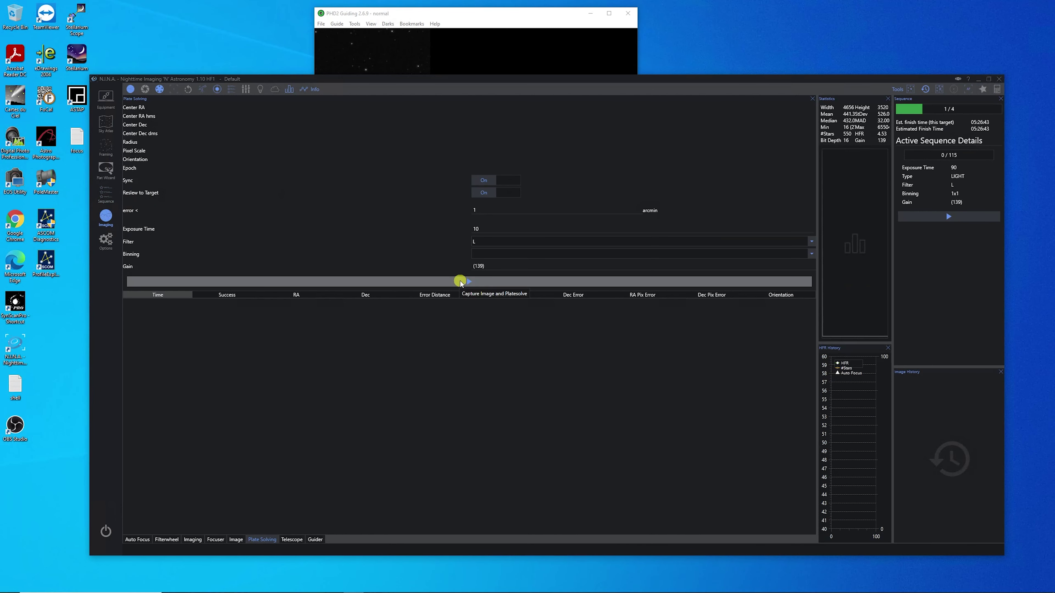
pyautogui.click(240, 540)
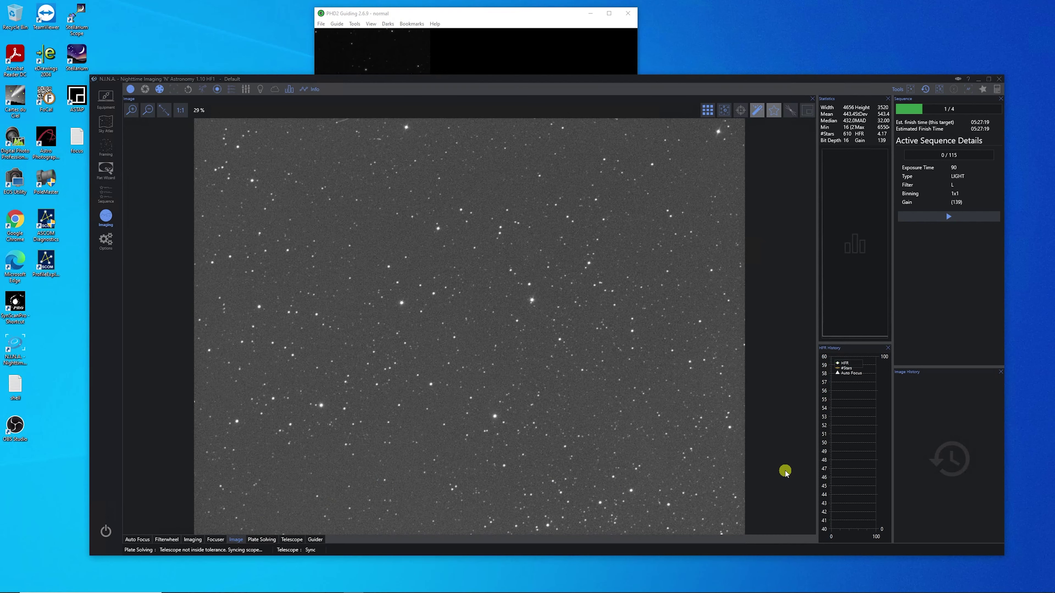
pyautogui.click(523, 19)
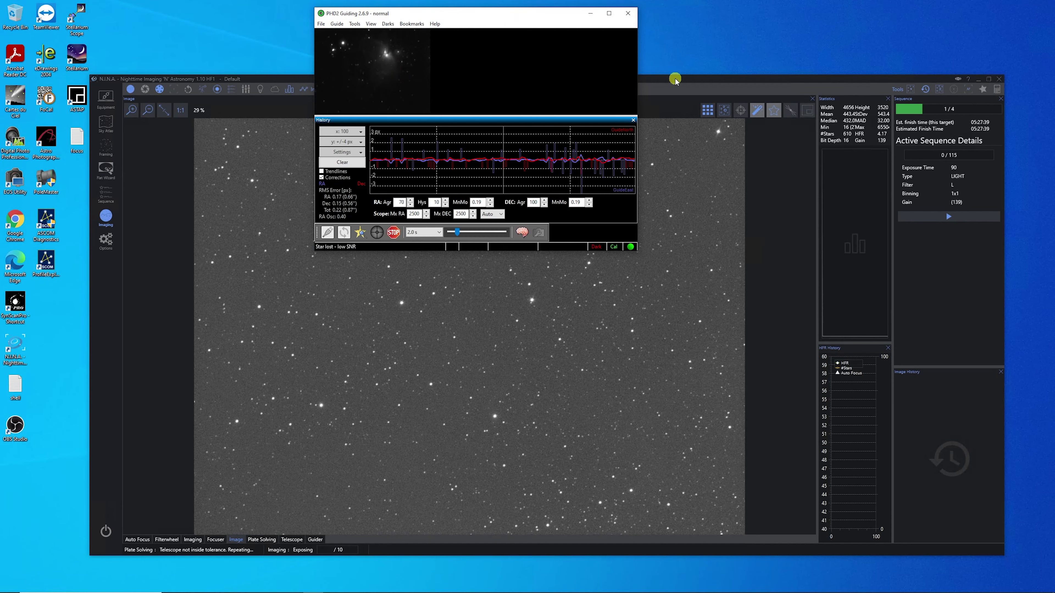
pyautogui.click(768, 225)
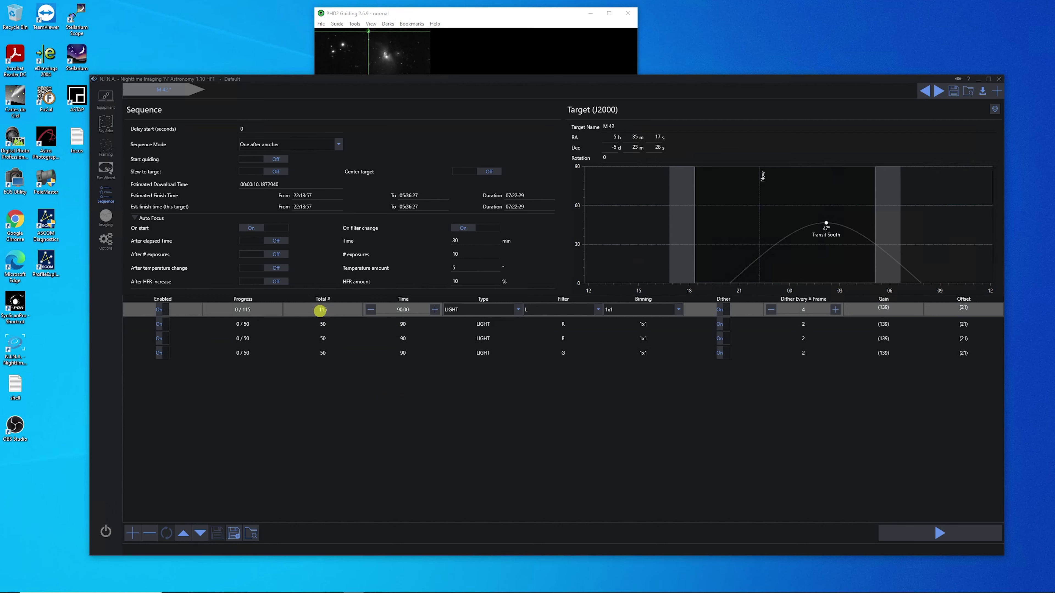
# Reduce the L row to 110 frames and start the M 42 sequence
pyautogui.click(289, 310)
pyautogui.click(289, 310)
pyautogui.click(288, 309)
pyautogui.click(289, 310)
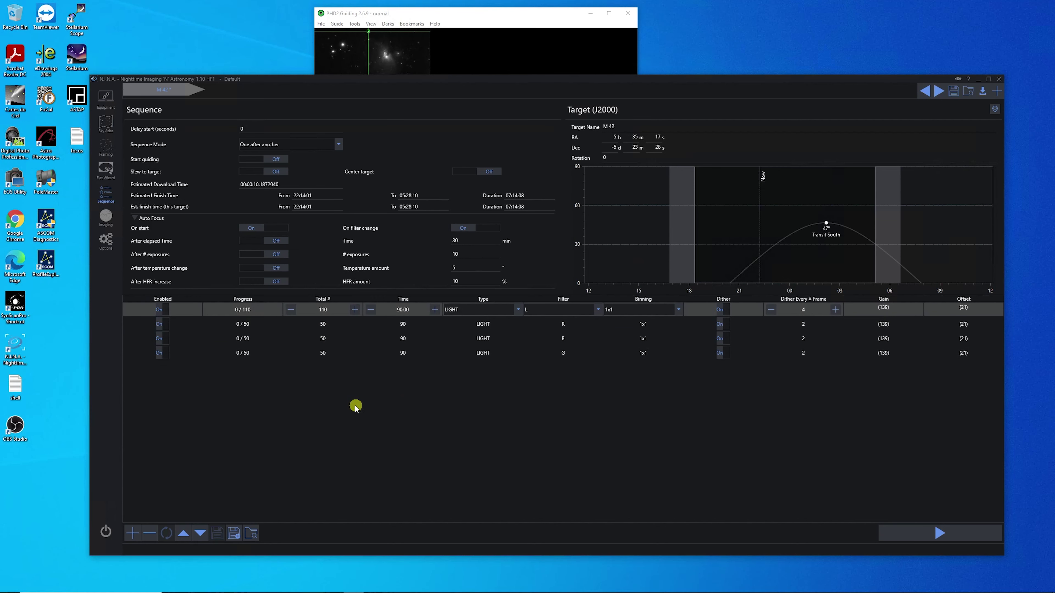
pyautogui.click(930, 535)
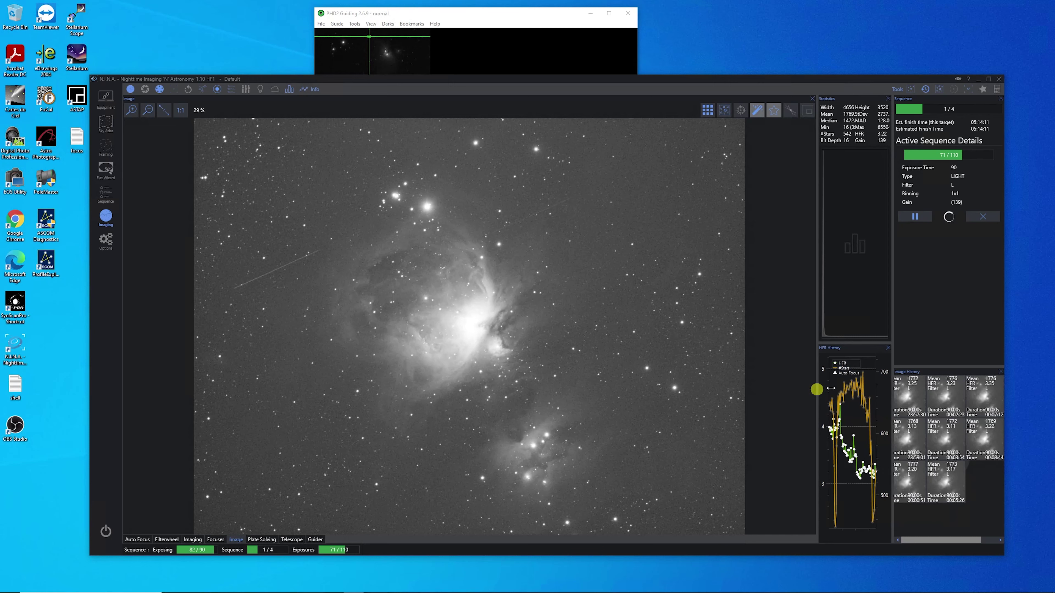
# View two earlier L subframes from the Image History thumbnails while capture continues
pyautogui.click(909, 400)
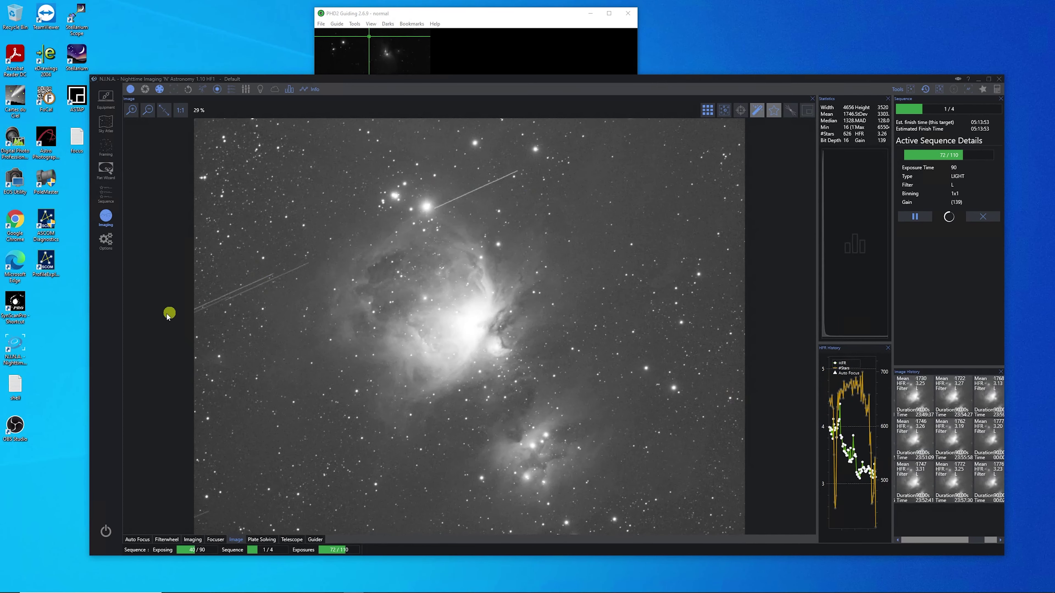
pyautogui.click(957, 489)
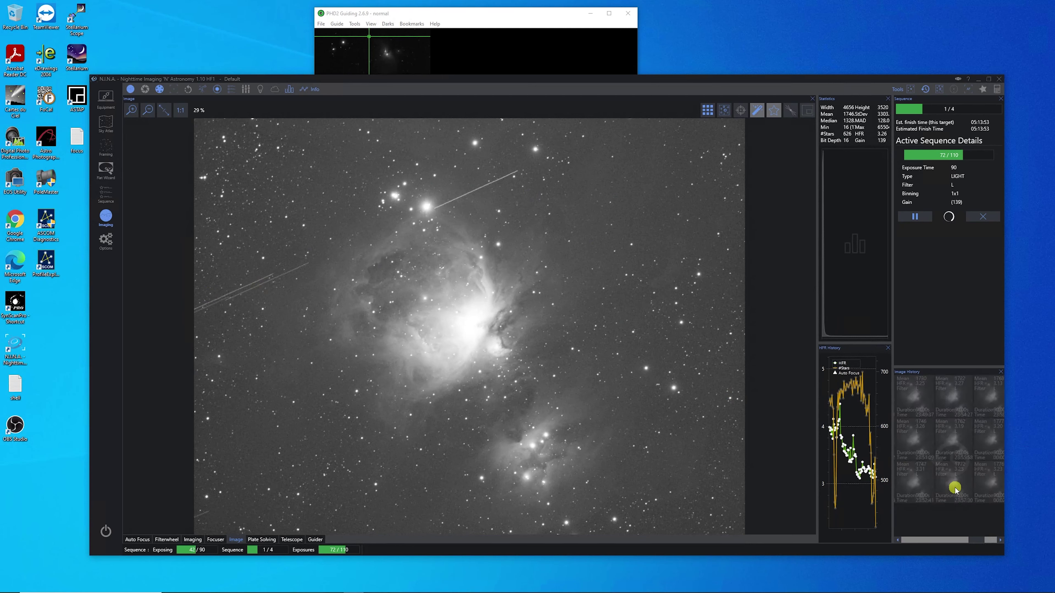